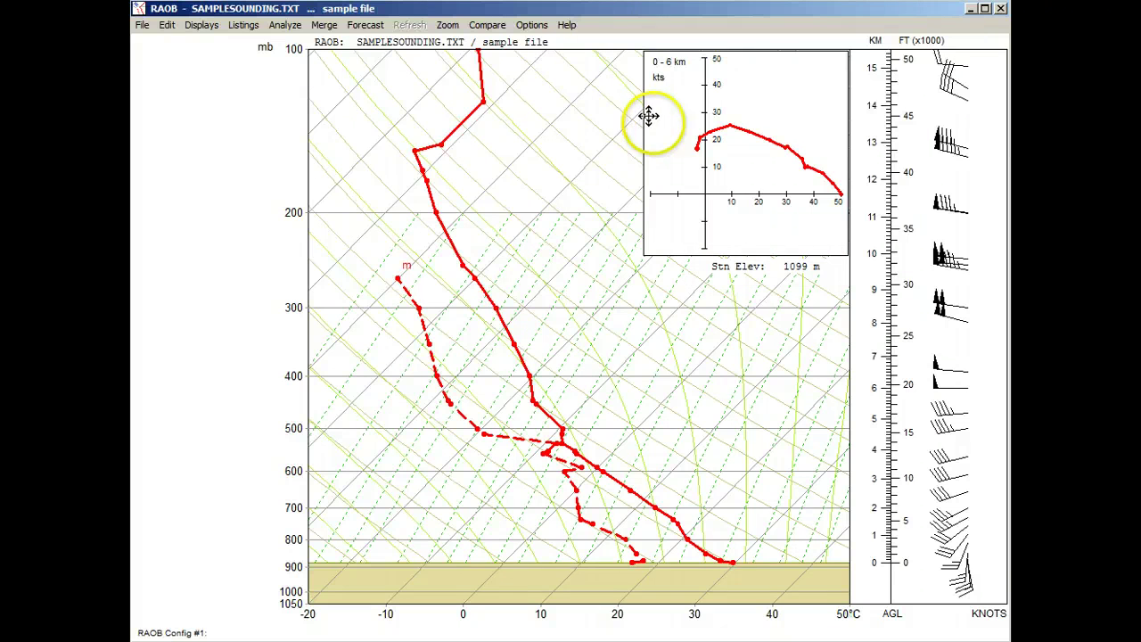
# Step: Enlarge the hodograph with its wind table and open Diagram Options to the Vectors, Shears & Helicity tab
pyautogui.click(665, 140)
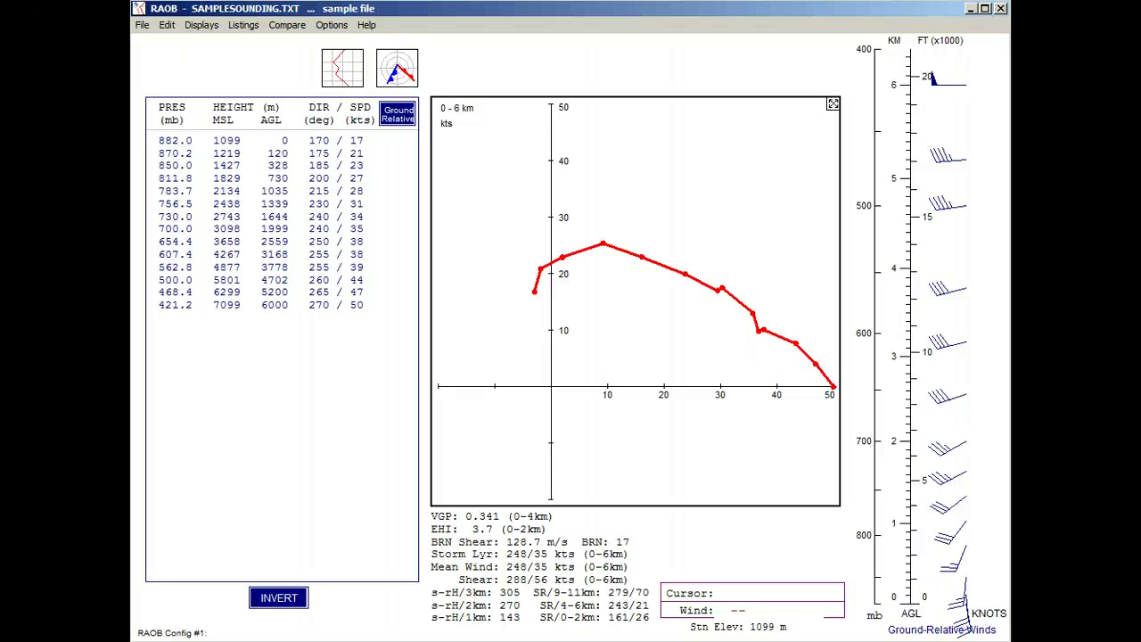
pyautogui.click(331, 25)
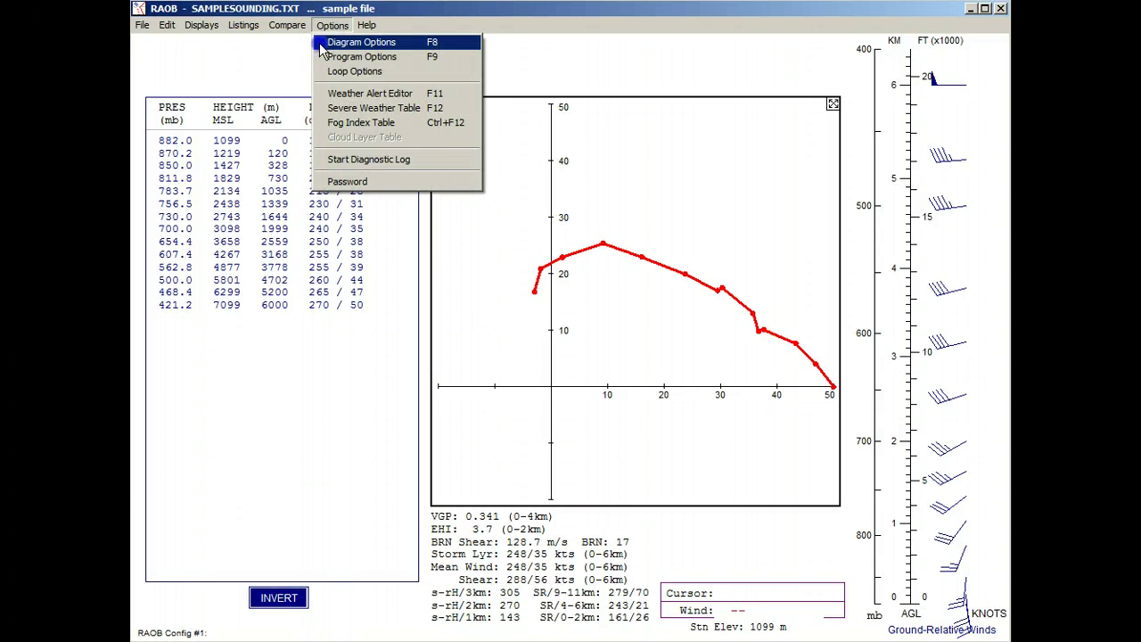
pyautogui.click(320, 45)
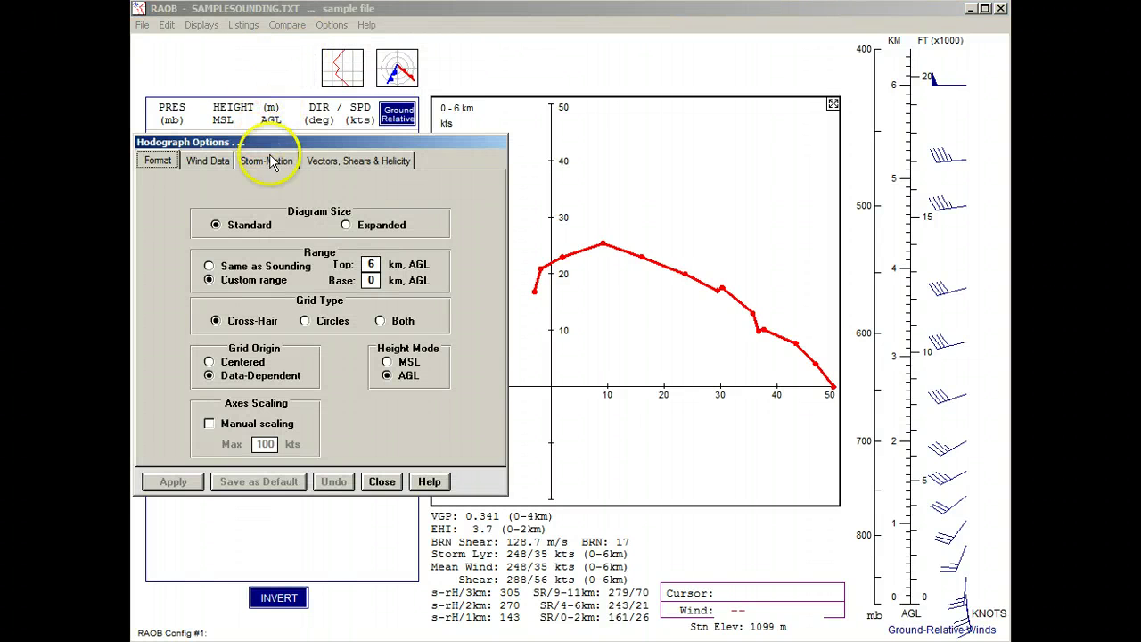
pyautogui.click(325, 161)
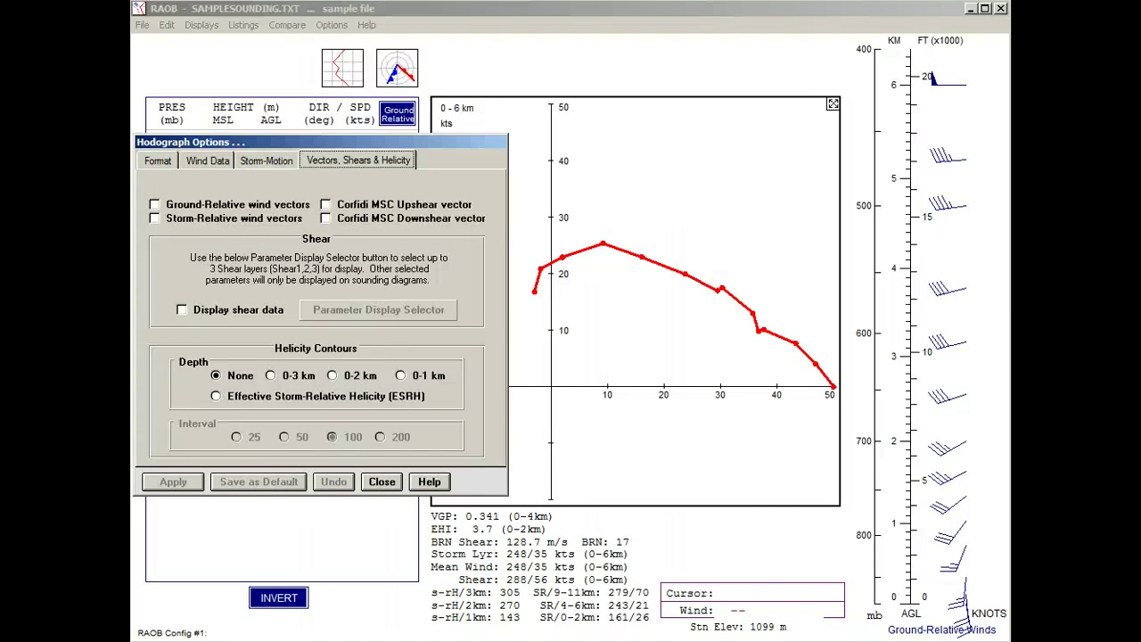
# Step: Turn on ground-relative wind vectors, apply them to the hodograph, and close the options
pyautogui.click(155, 204)
pyautogui.click(173, 482)
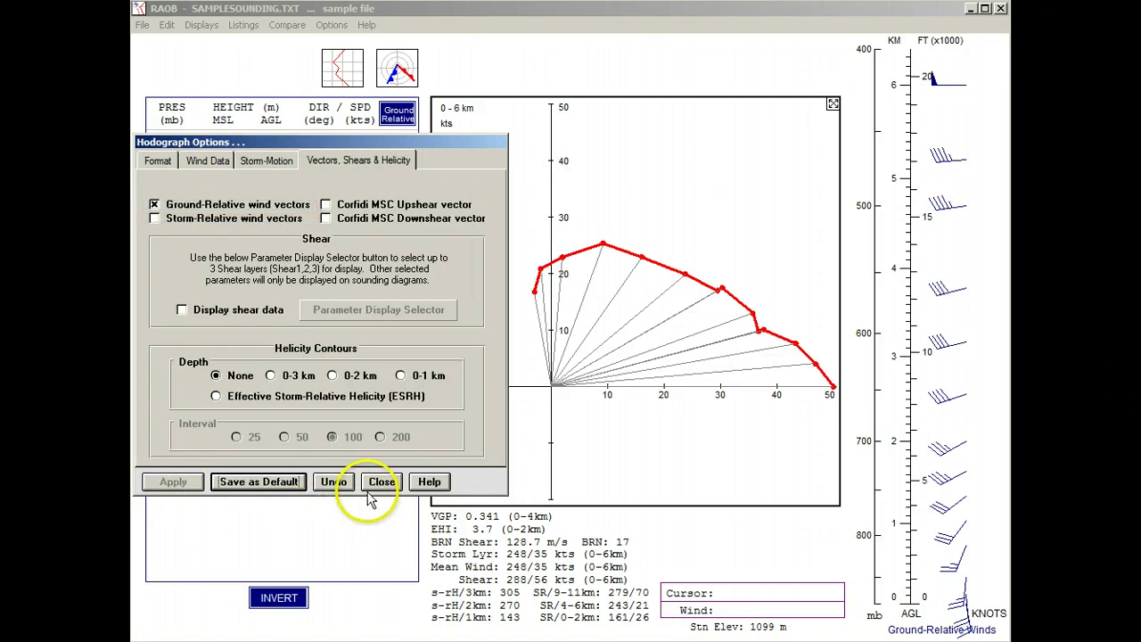
pyautogui.click(382, 481)
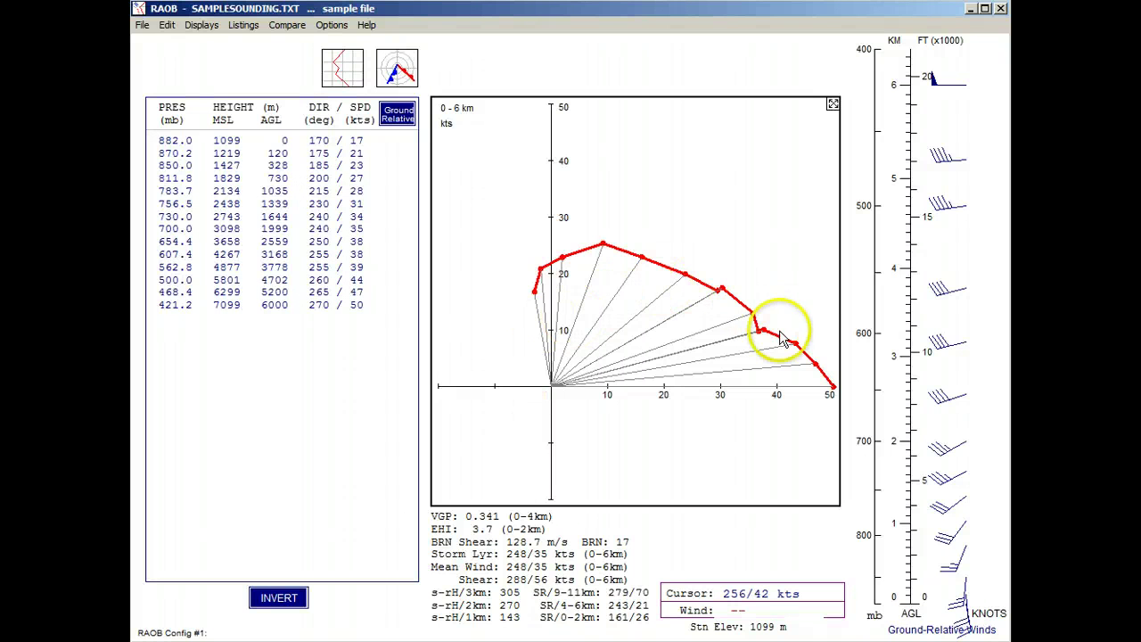
# Step: Drag the 500 mb wind point toward 260/38, then restore it to 260/44
pyautogui.moveTo(798, 349)
pyautogui.moveTo(798, 349)
pyautogui.mouseDown()
pyautogui.moveTo(782, 273)
pyautogui.moveTo(755, 280)
pyautogui.moveTo(785, 423)
pyautogui.moveTo(744, 460)
pyautogui.moveTo(785, 273)
pyautogui.moveTo(790, 175)
pyautogui.moveTo(755, 160)
pyautogui.moveTo(735, 189)
pyautogui.mouseUp()
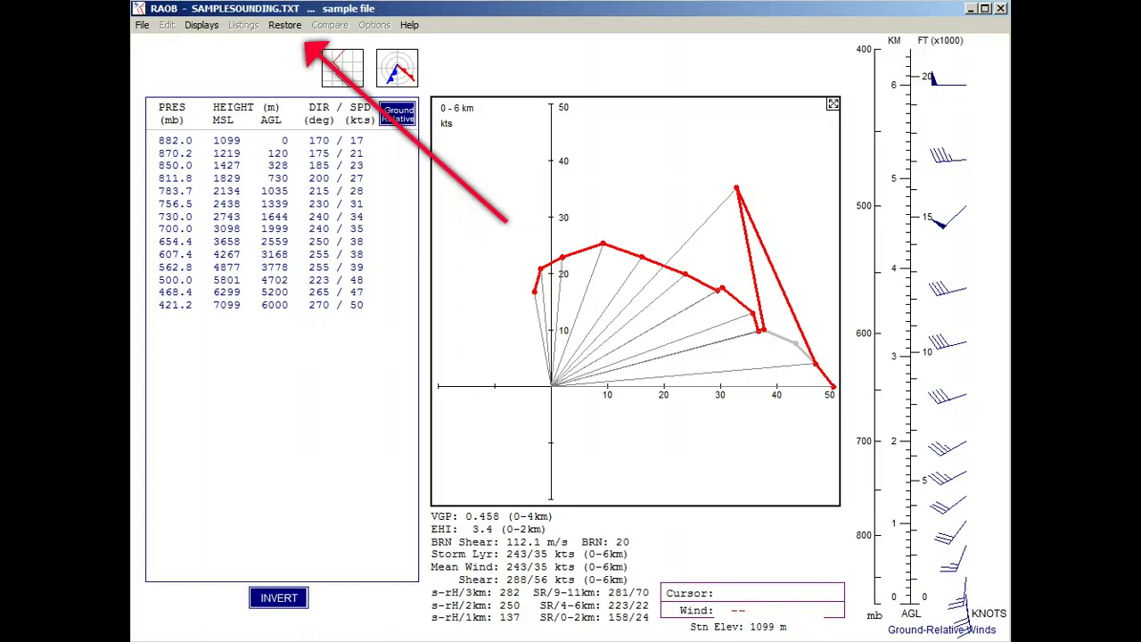
pyautogui.click(285, 27)
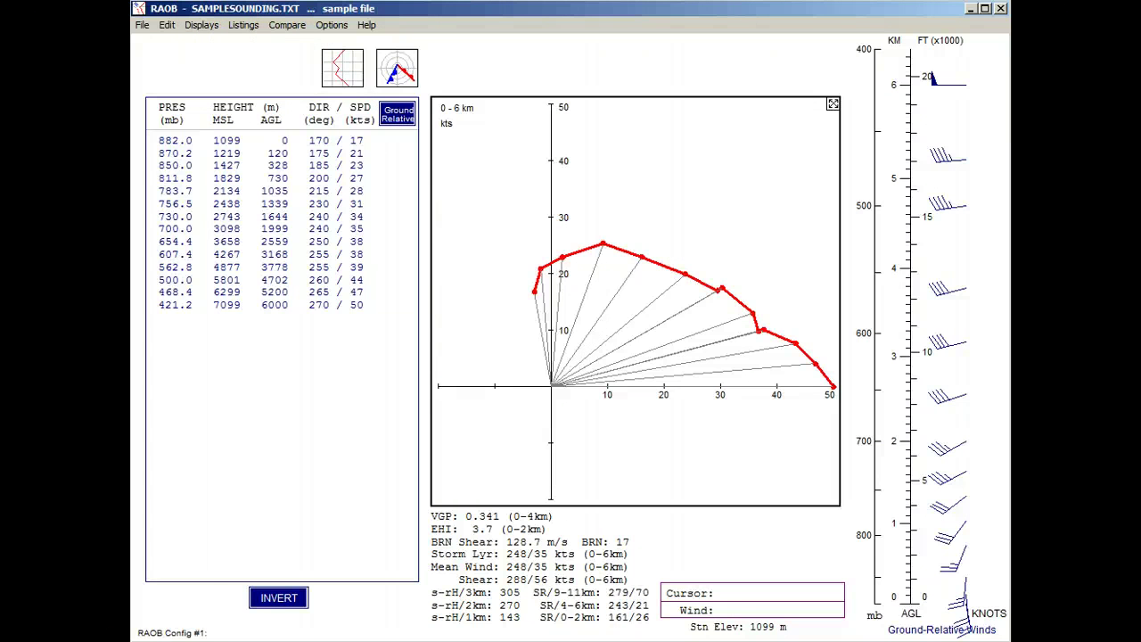
# Step: Swap ground-relative for storm-relative wind vectors in Hodograph Options and apply
pyautogui.click(453, 348)
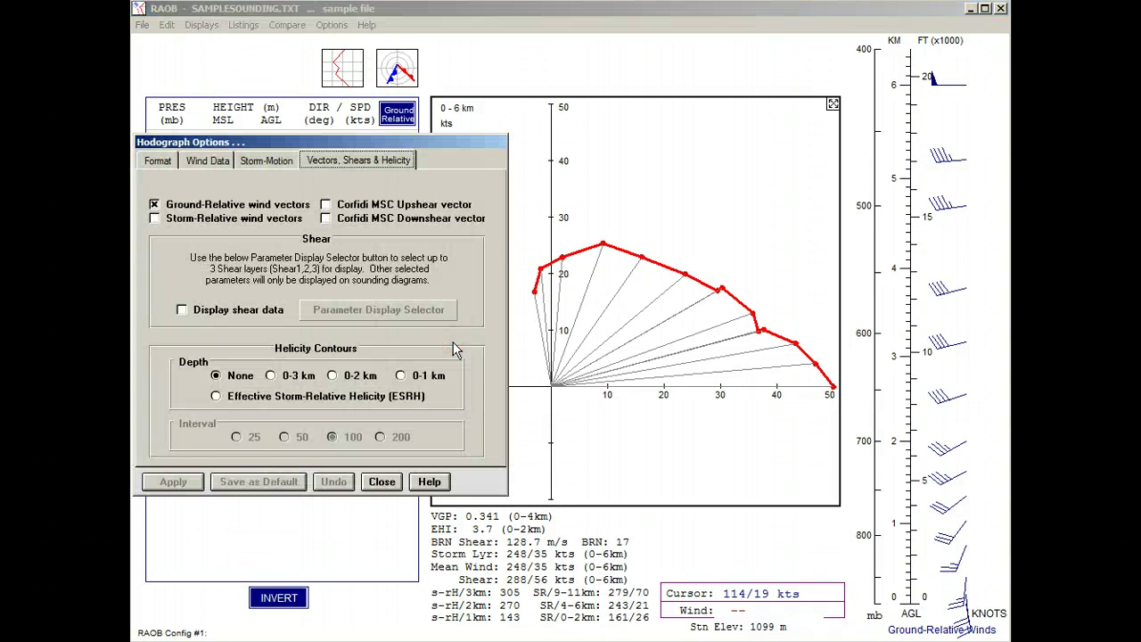
pyautogui.click(154, 205)
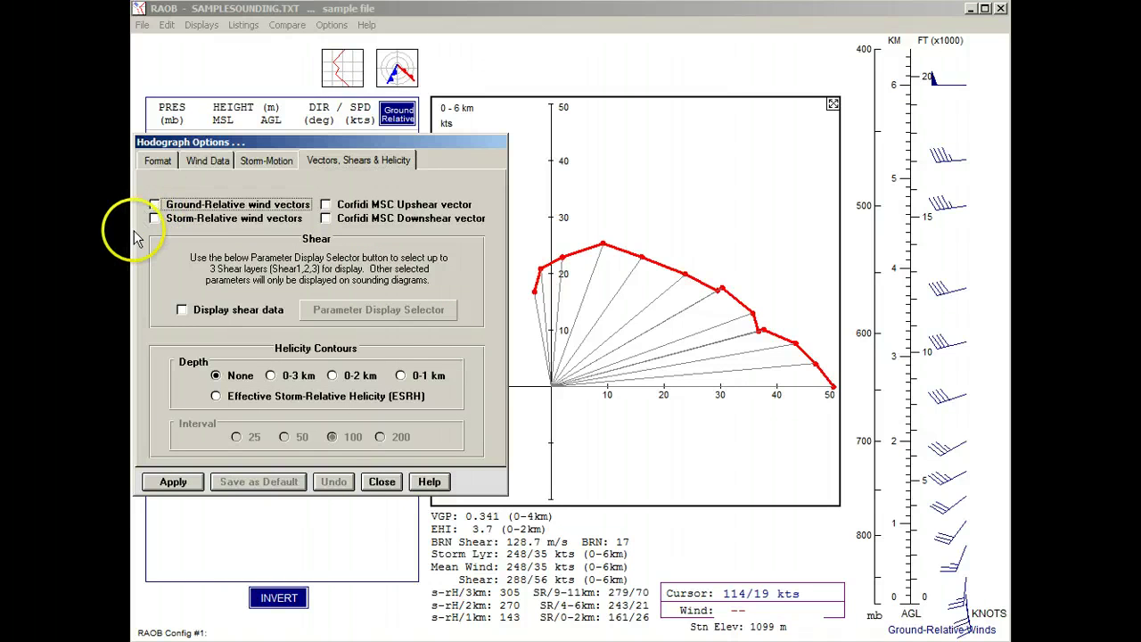
pyautogui.click(154, 218)
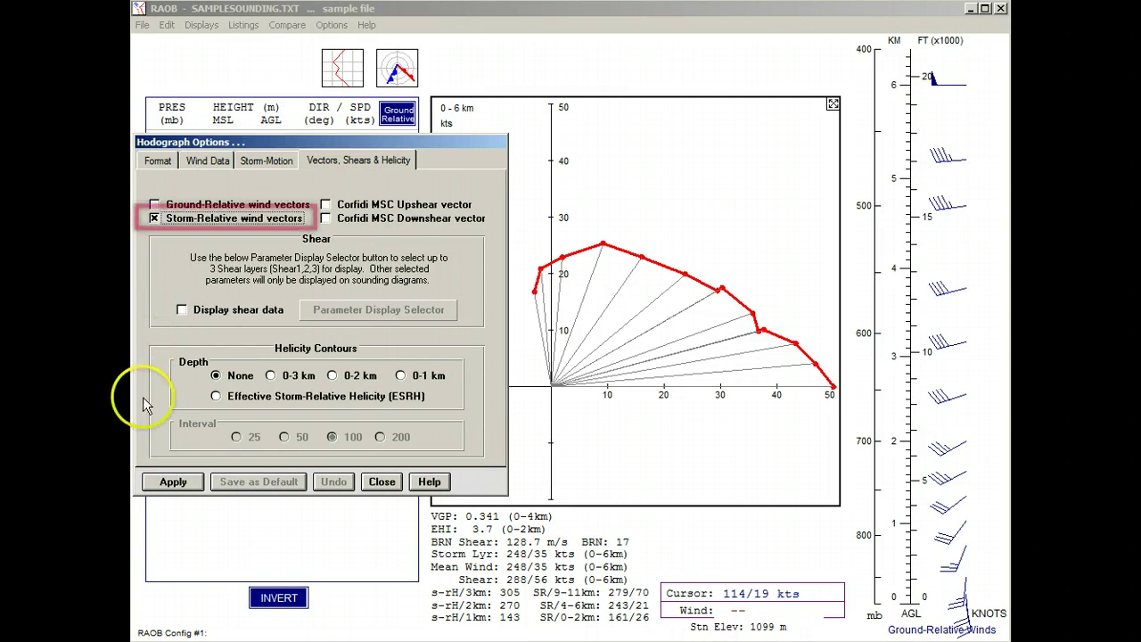
pyautogui.click(170, 482)
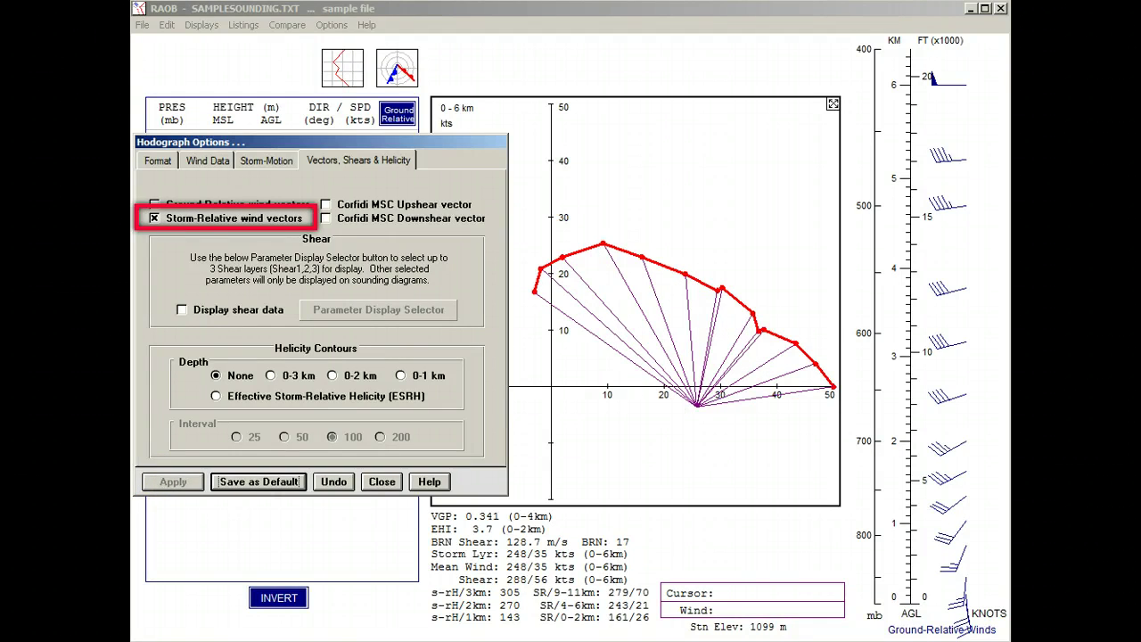
# Step: Enable Plot Storm-Motion vector on the Storm-Motion tab, apply, and close the dialog
pyautogui.click(266, 163)
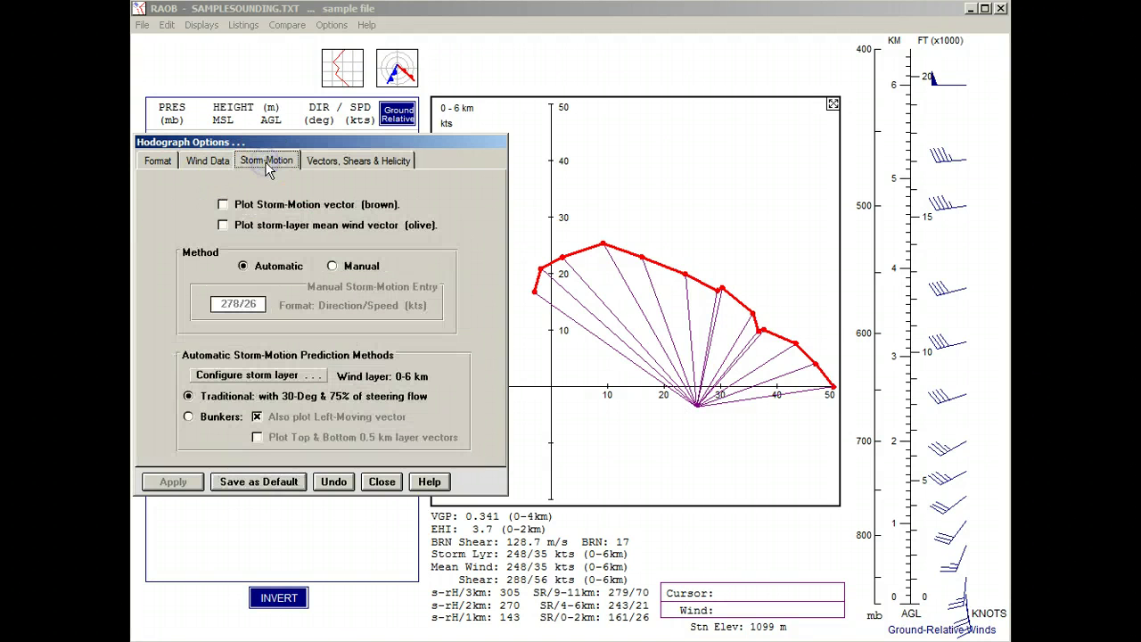
pyautogui.click(222, 205)
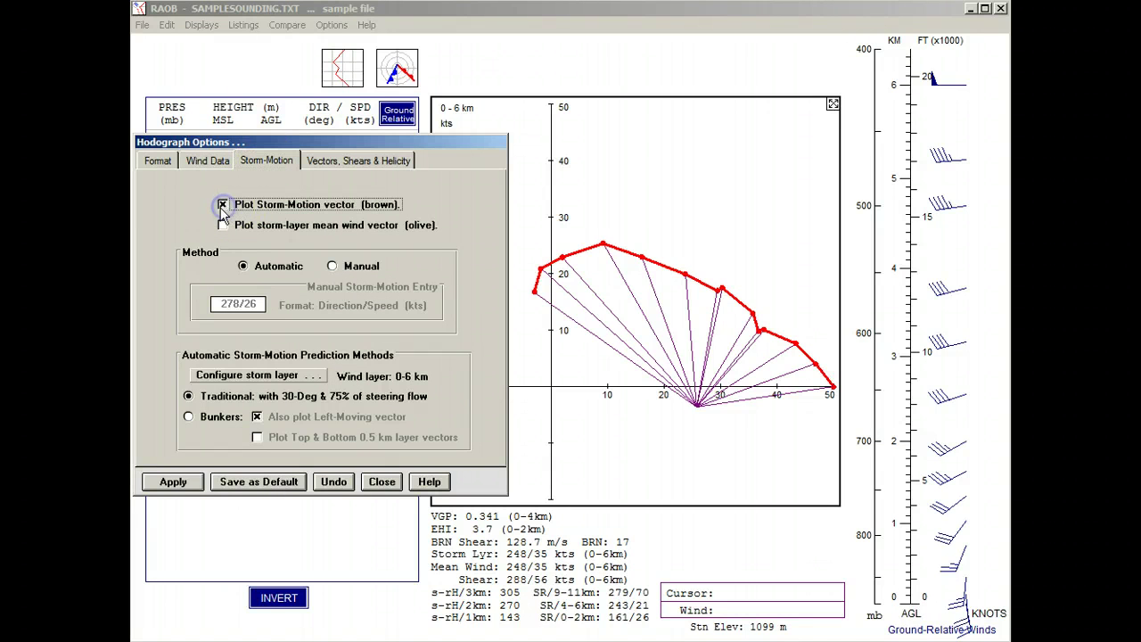
pyautogui.click(161, 482)
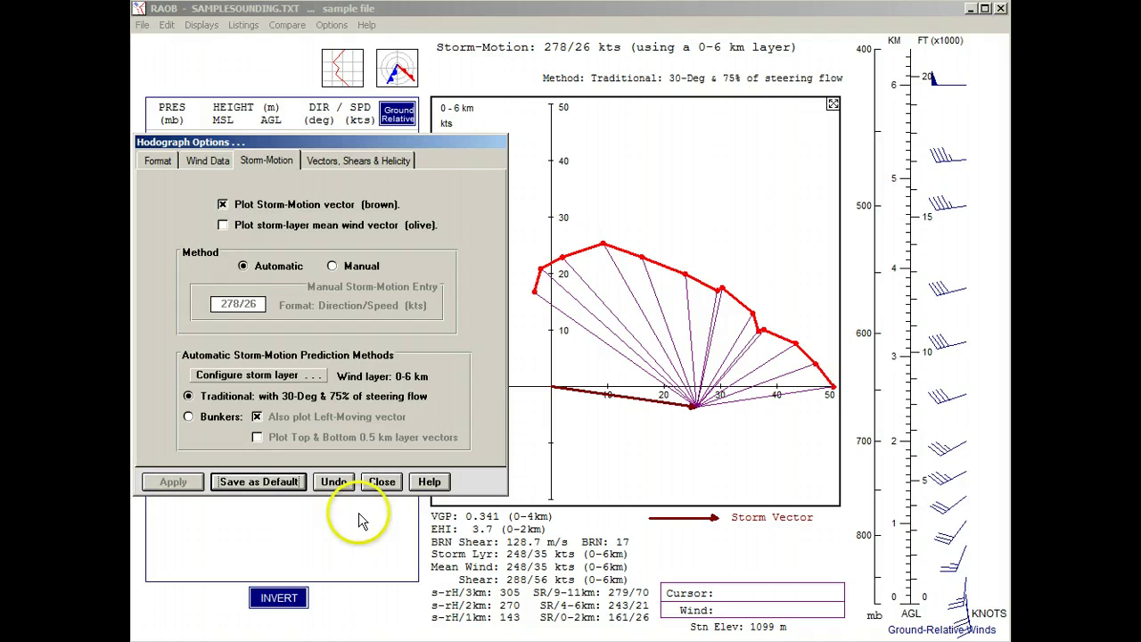
pyautogui.click(382, 482)
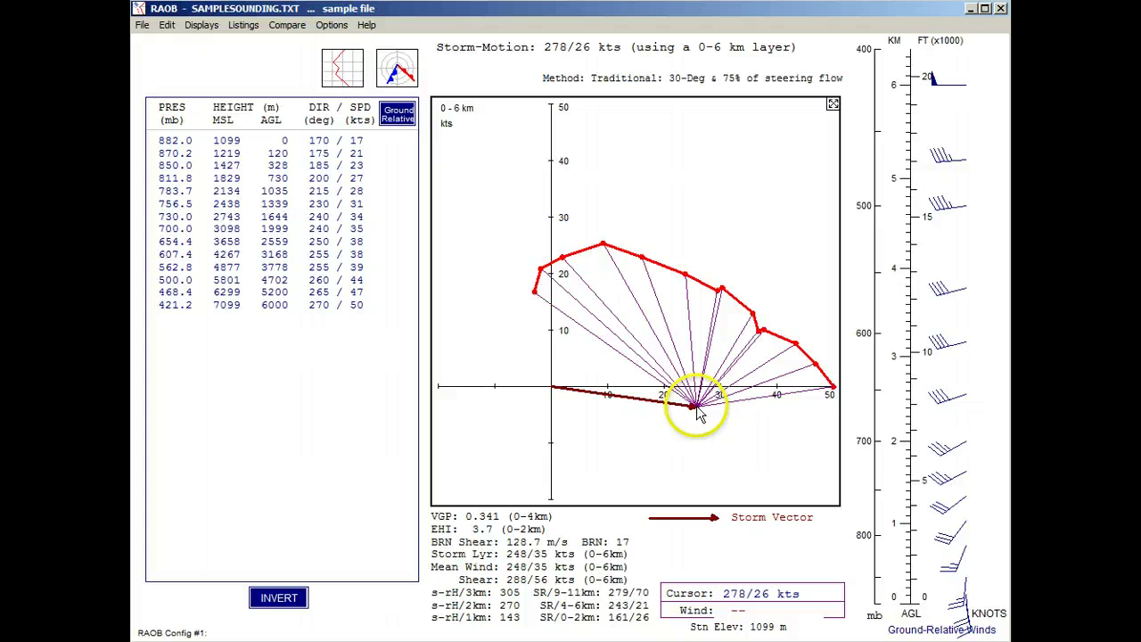
pyautogui.moveTo(695, 407); pyautogui.dragTo(614, 461)
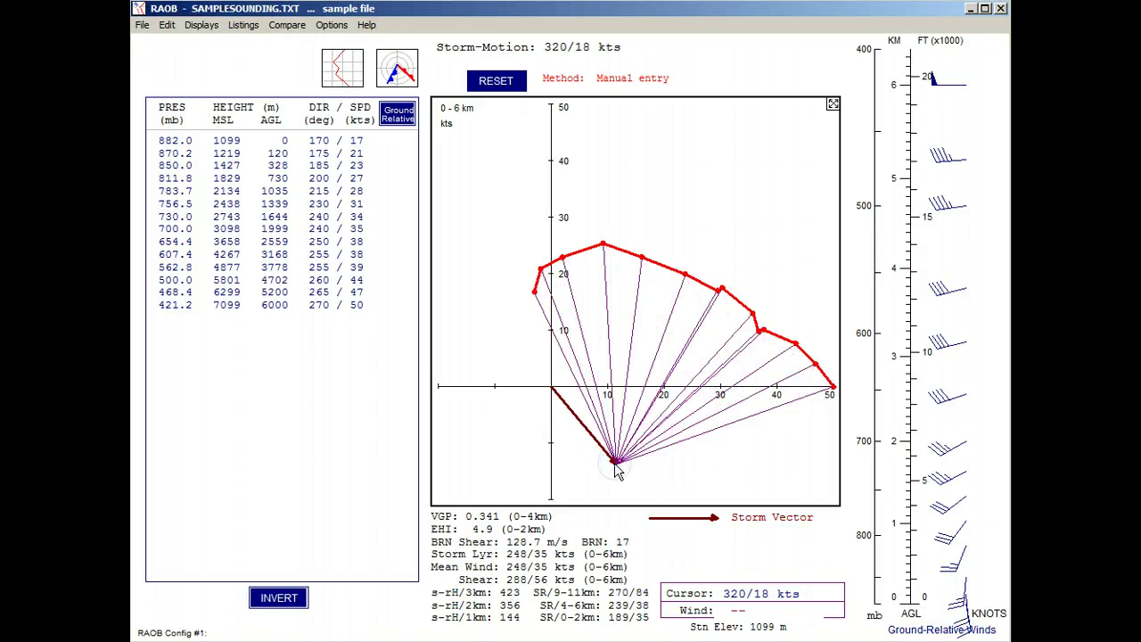
pyautogui.click(496, 79)
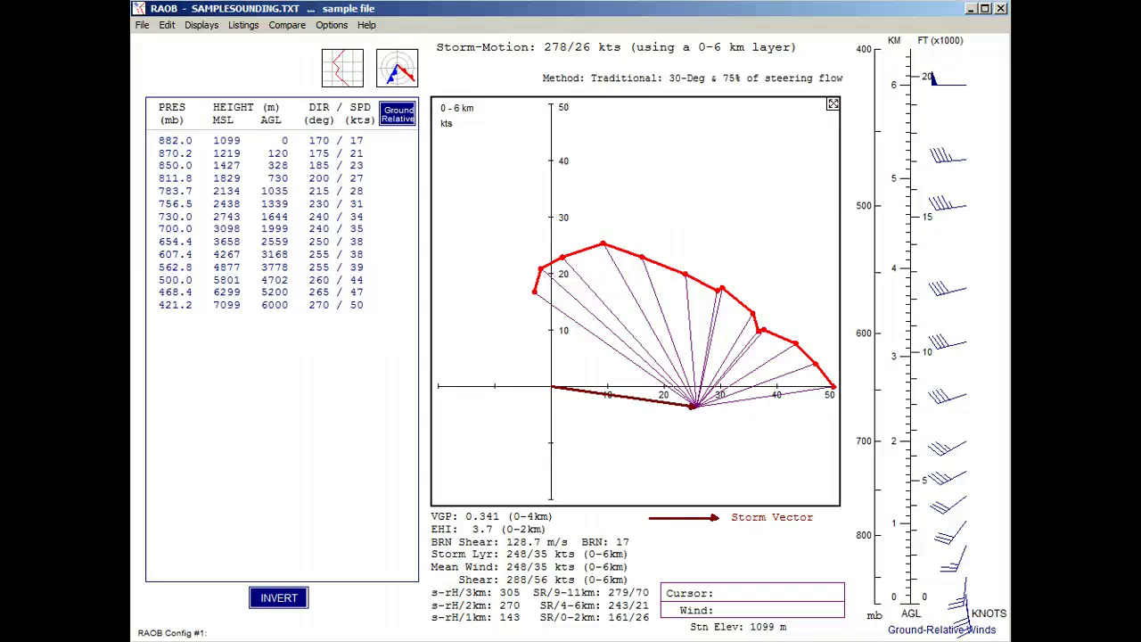
pyautogui.click(398, 113)
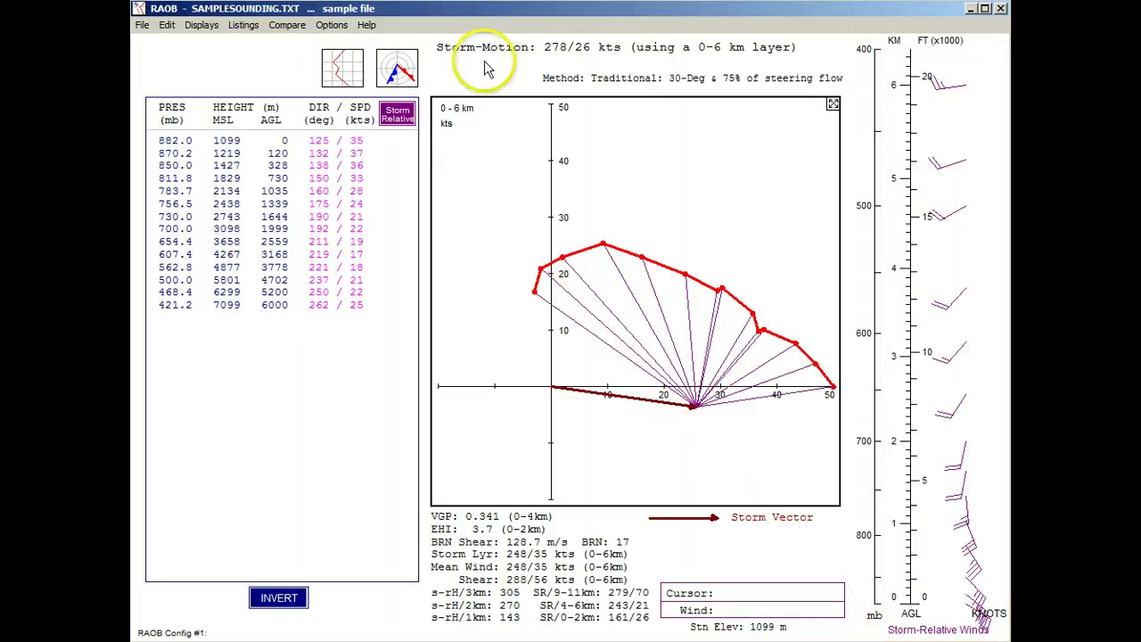
# Step: Toggle the wind table and barbs between ground-relative and storm-relative winds
pyautogui.click(398, 116)
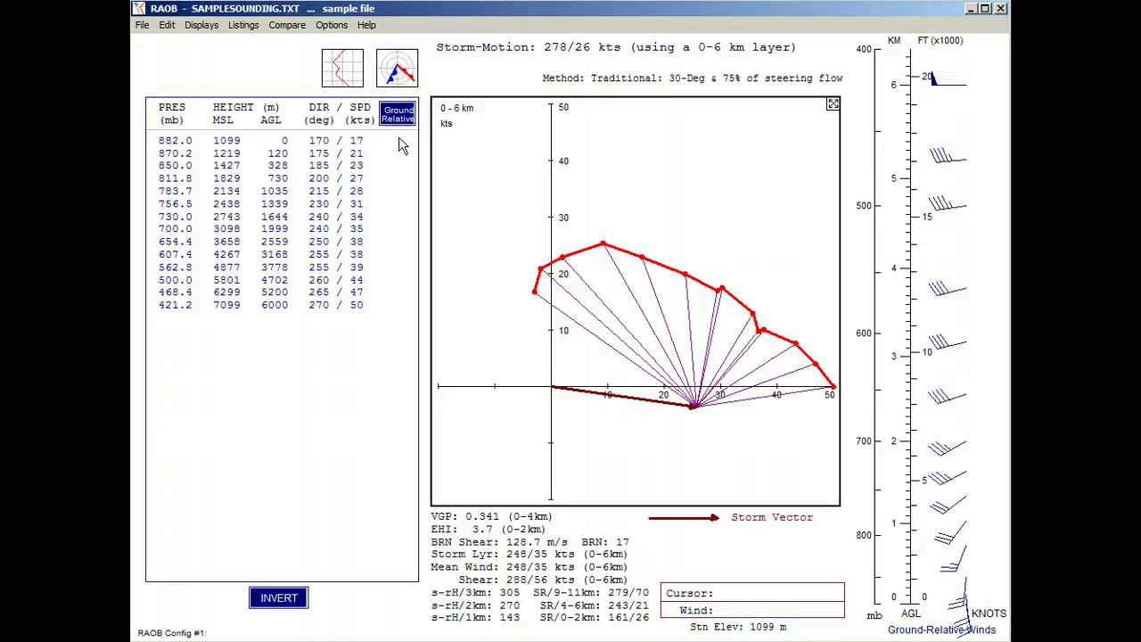
pyautogui.click(398, 118)
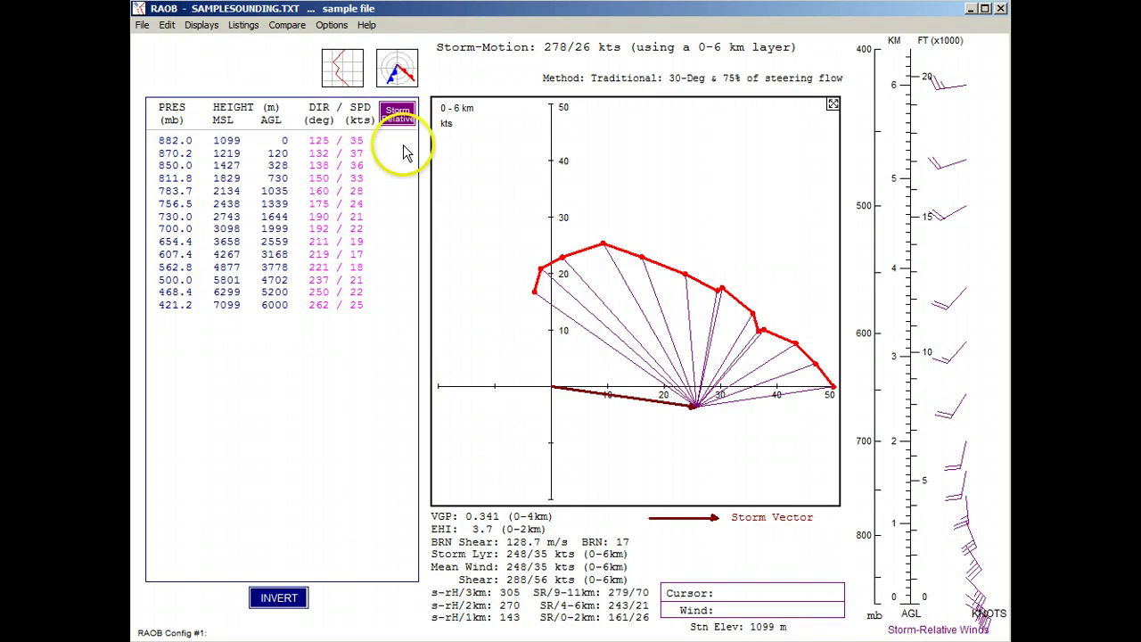
pyautogui.click(398, 114)
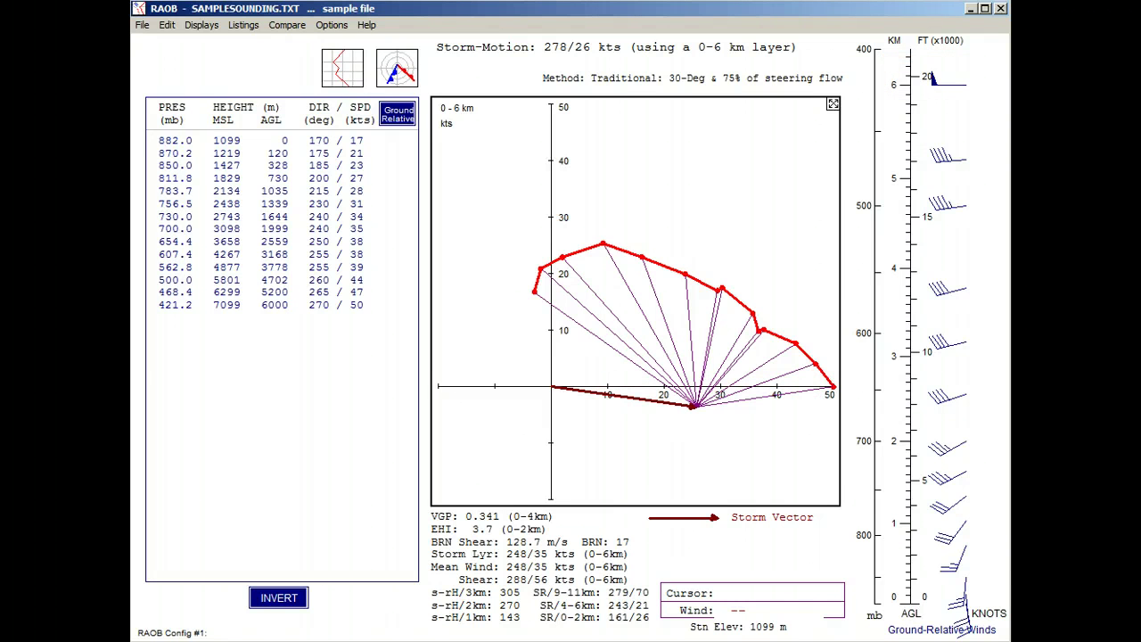
pyautogui.click(397, 113)
# Step: Replace storm-relative vectors with Corfidi MSC upshear and downshear vectors and apply
pyautogui.doubleClick(457, 343)
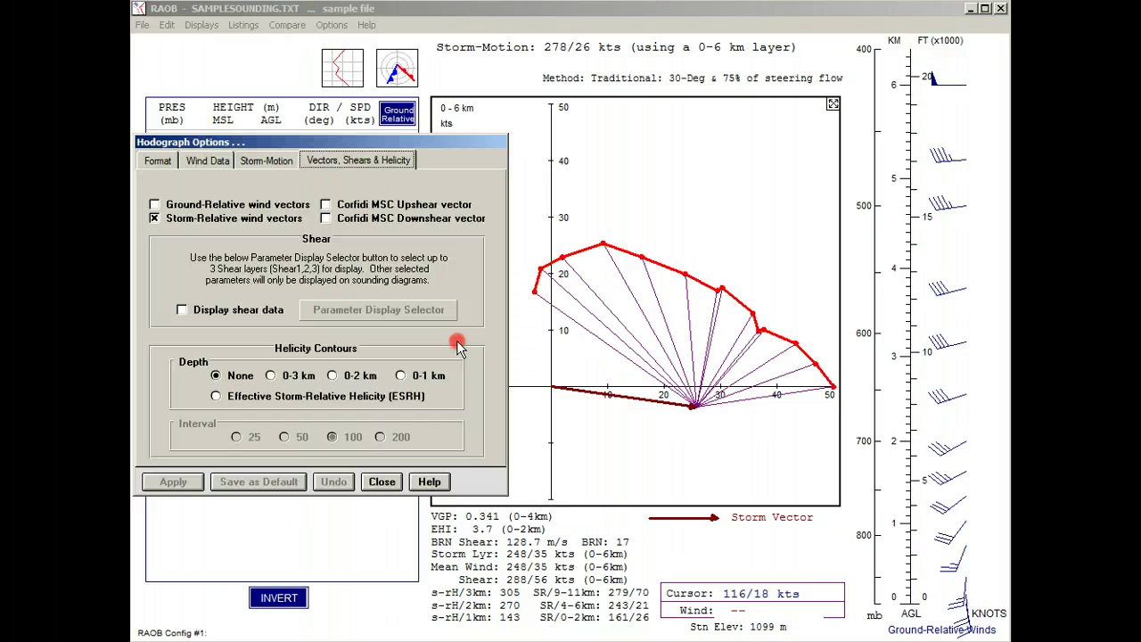
pyautogui.click(154, 218)
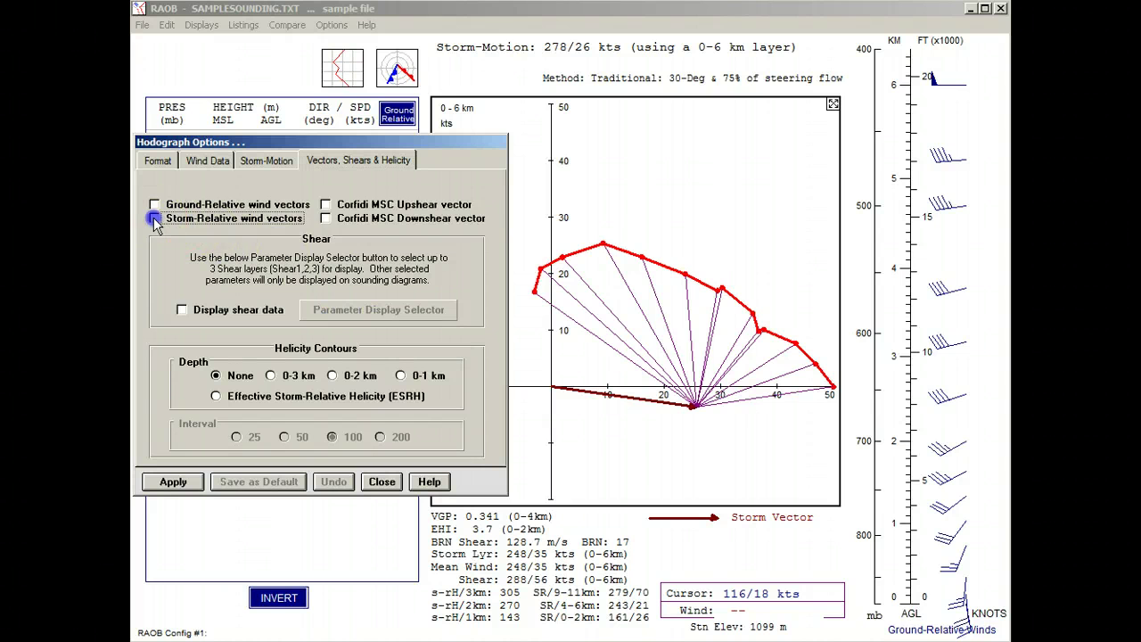
pyautogui.click(326, 204)
pyautogui.click(325, 219)
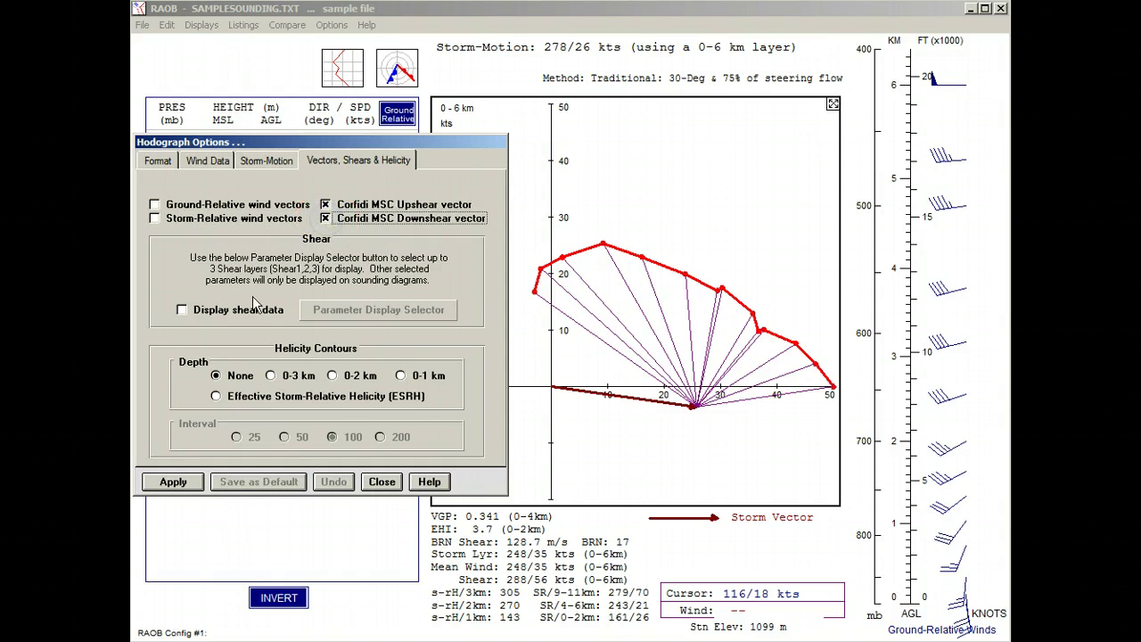
pyautogui.click(178, 488)
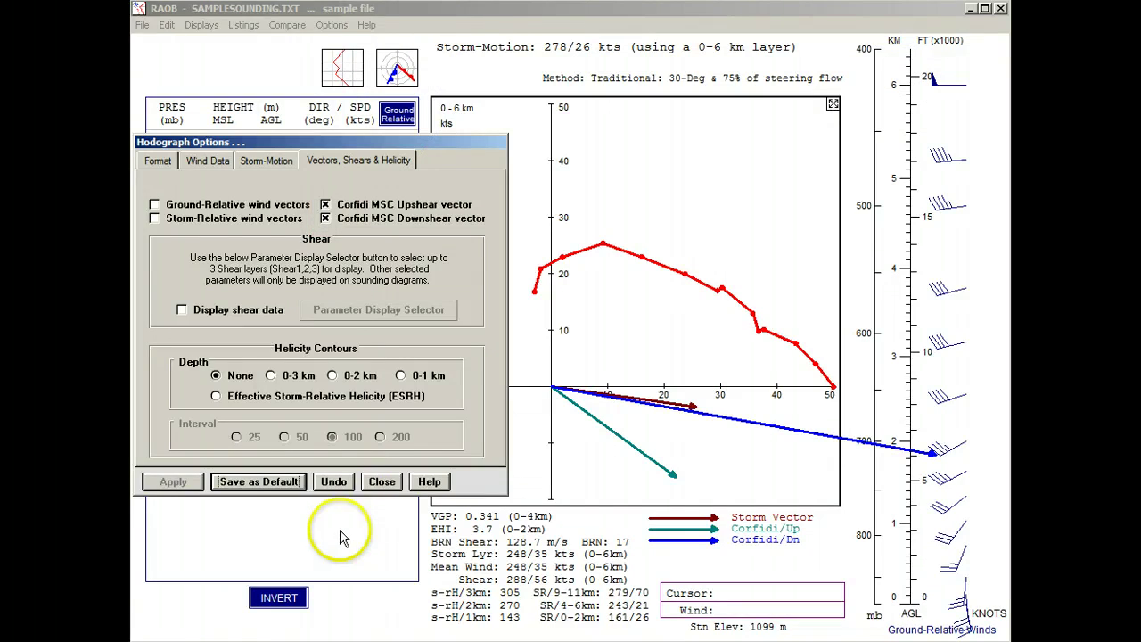
# Step: Close the options, drag the 500 mb wind to 227/39 kts, then restore the original winds
pyautogui.click(382, 482)
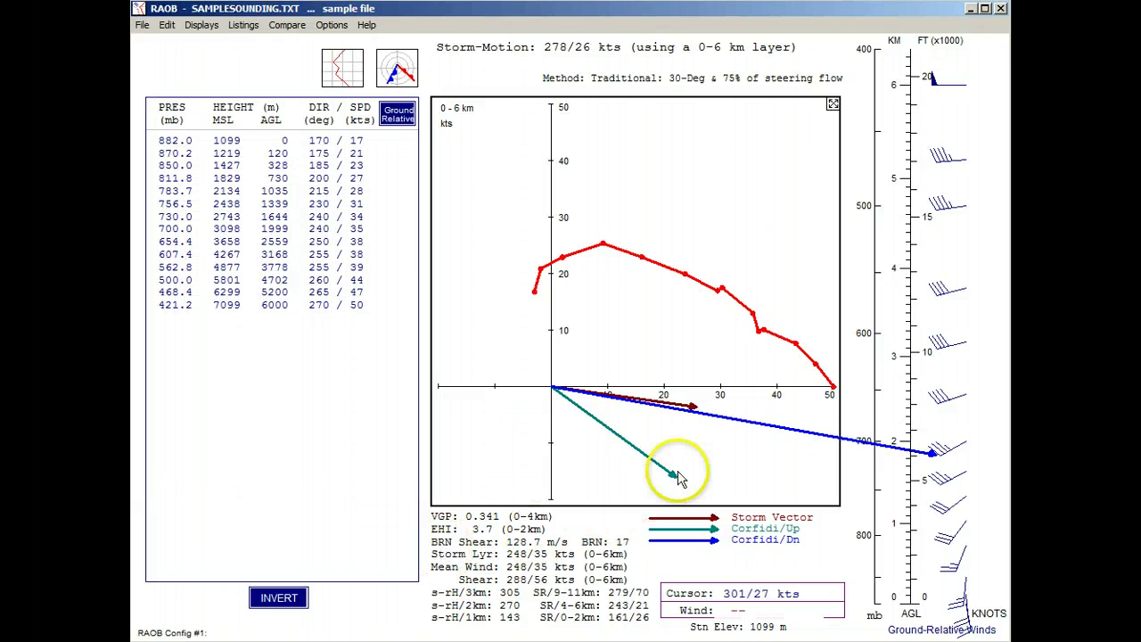
pyautogui.moveTo(796, 341); pyautogui.dragTo(608, 308)
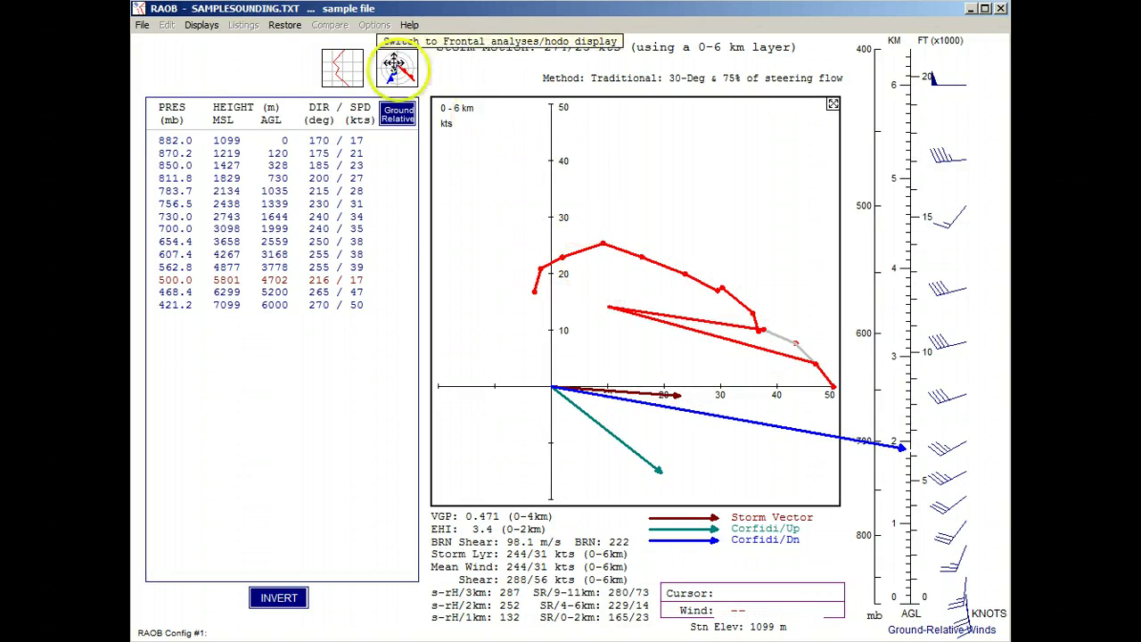
pyautogui.click(284, 26)
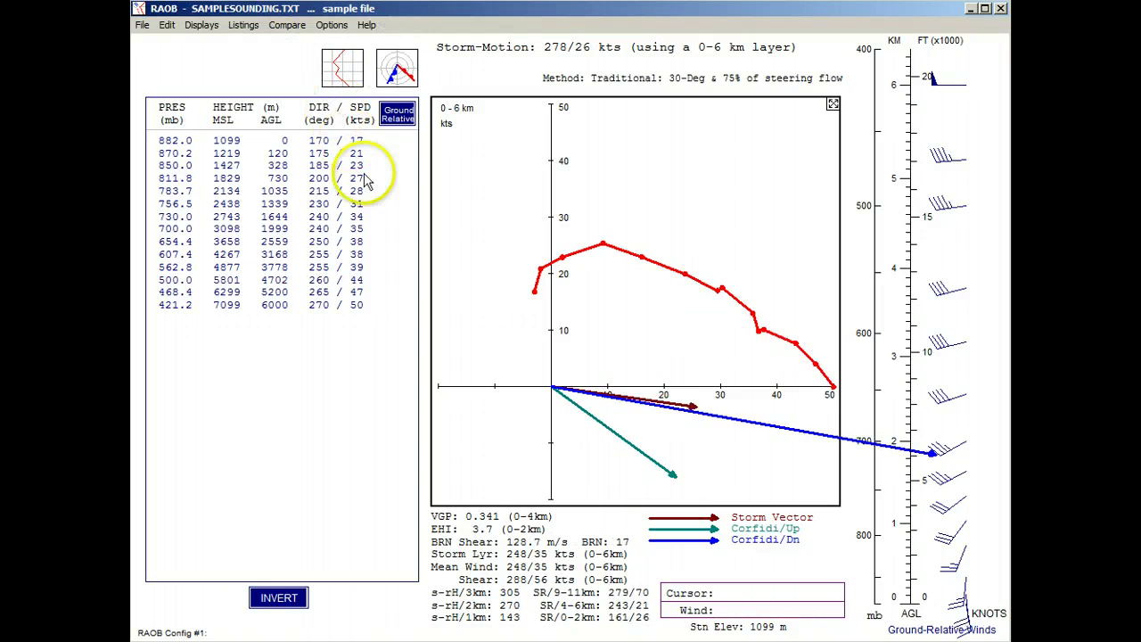
# Step: Turn off both Corfidi vectors, enable Display shear data, apply, and open the parameter selector
pyautogui.rightClick(383, 225)
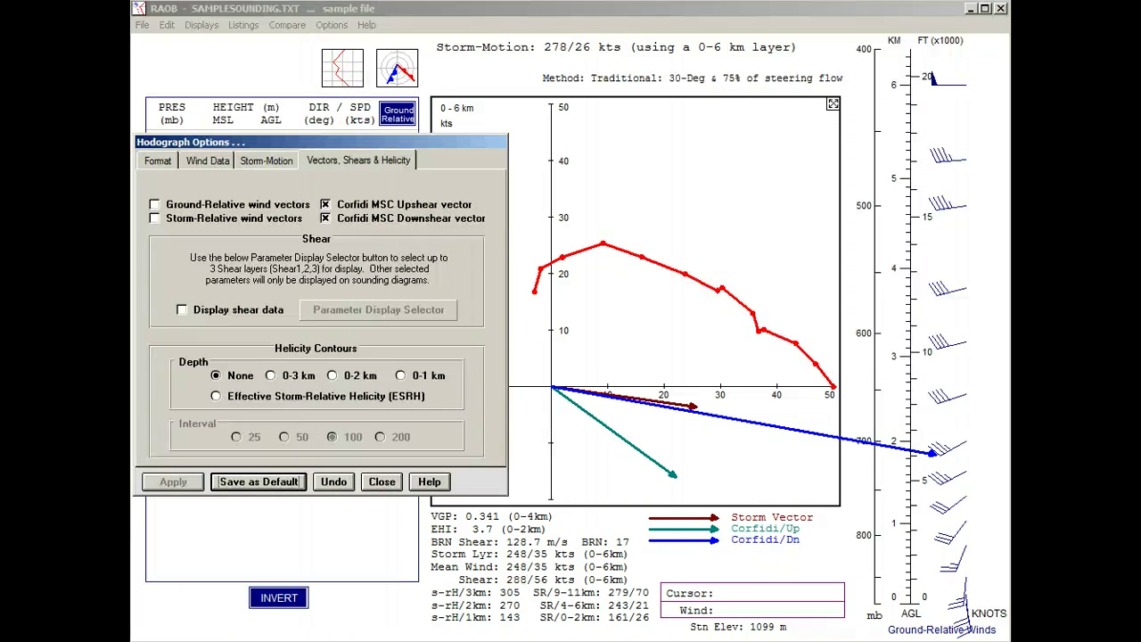
pyautogui.click(326, 204)
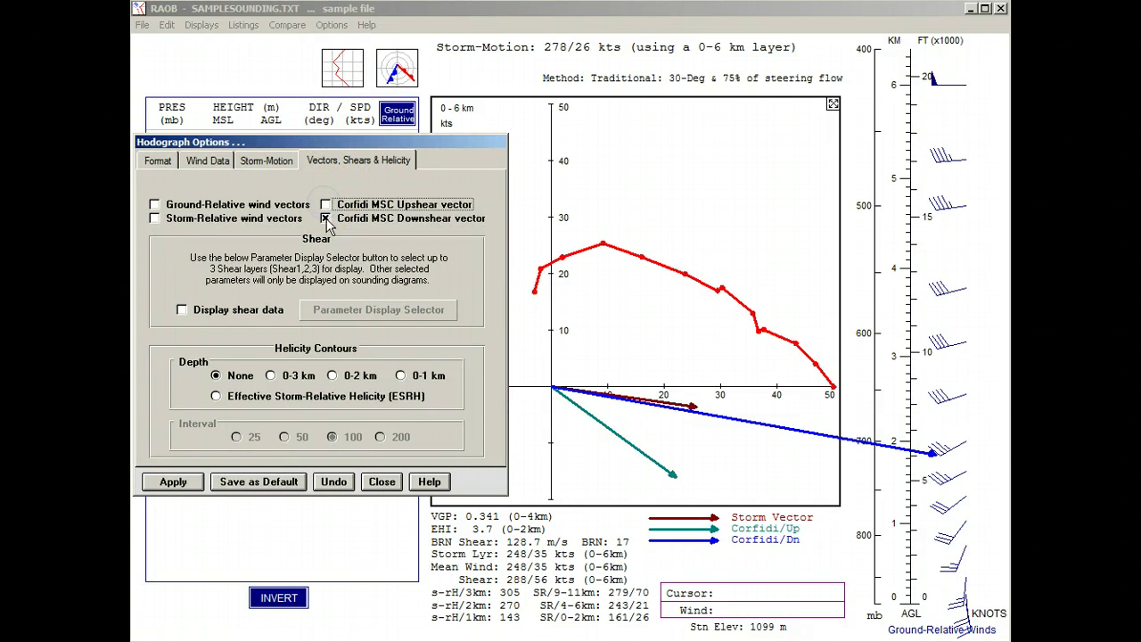
pyautogui.click(327, 220)
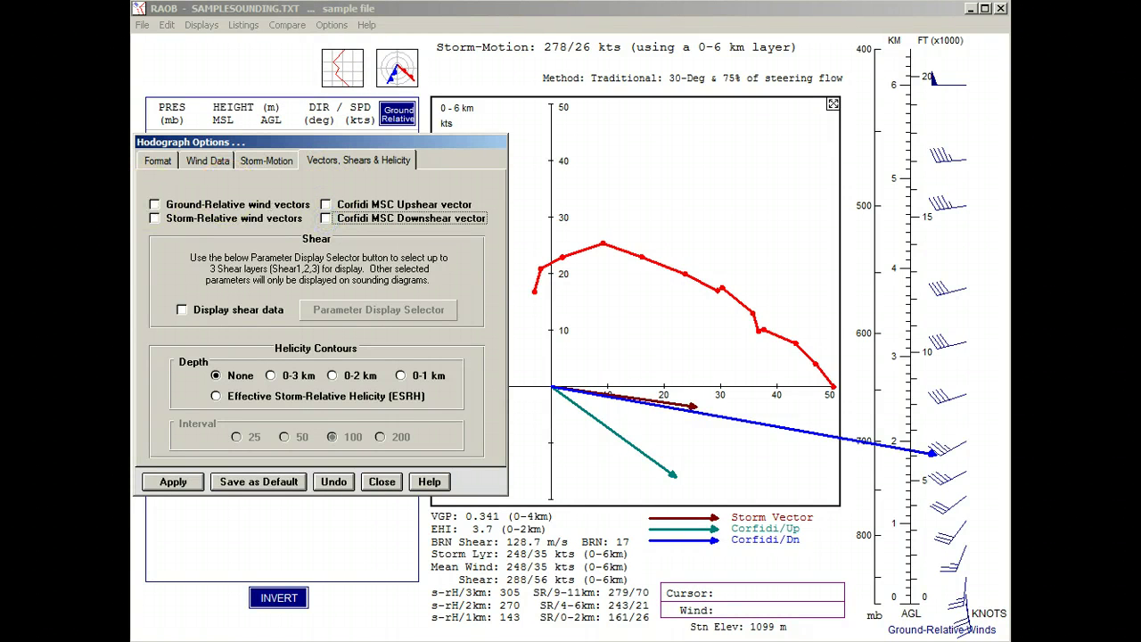
pyautogui.click(182, 309)
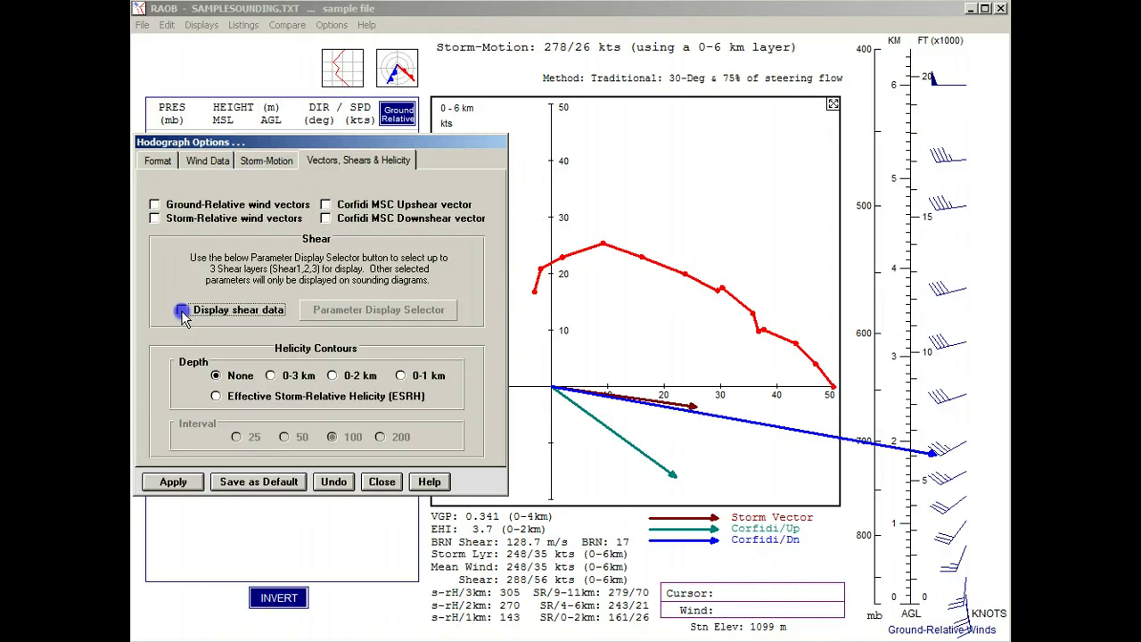
pyautogui.click(171, 481)
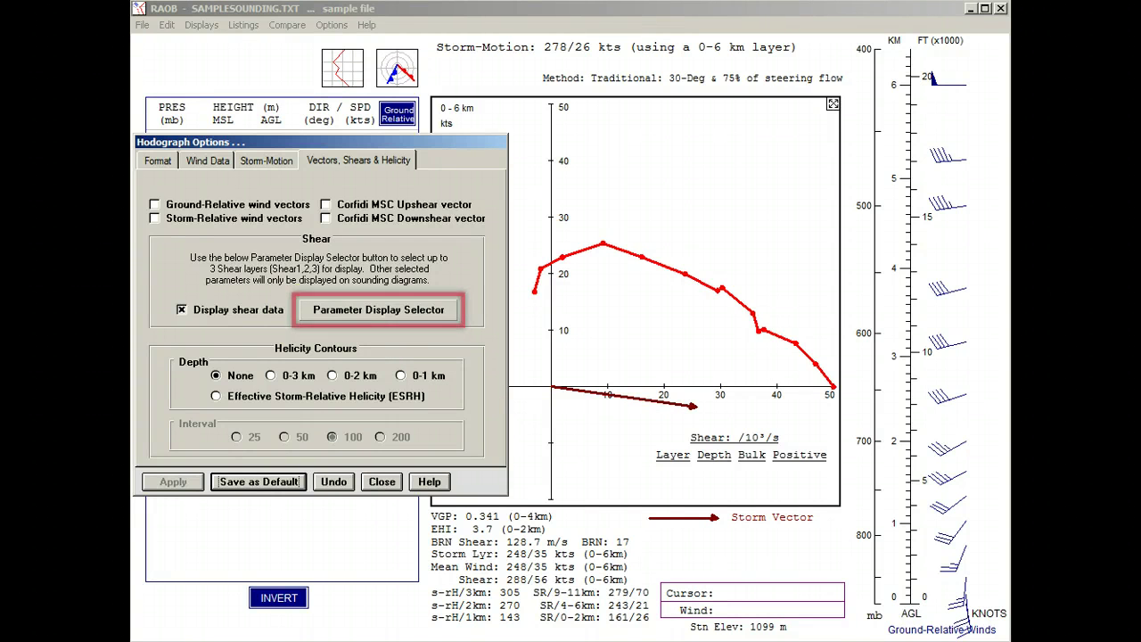
pyautogui.click(307, 310)
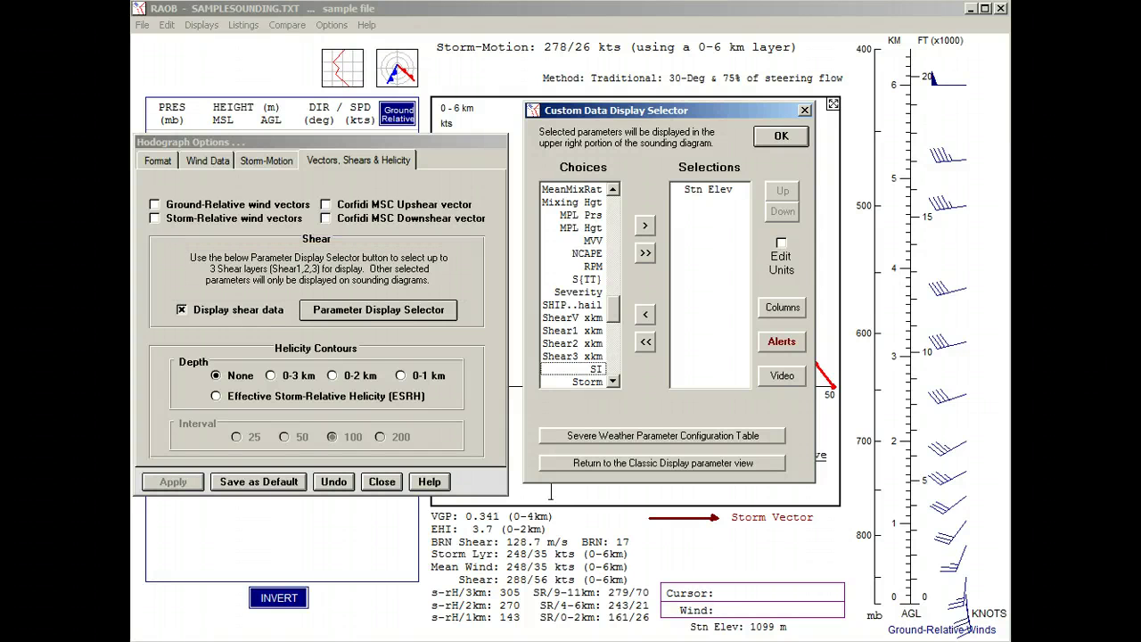
# Step: Add Shear1, Shear2 and Shear3 xkm to the displayed parameter selections
pyautogui.click(615, 312)
pyautogui.moveTo(614, 312); pyautogui.dragTo(614, 327)
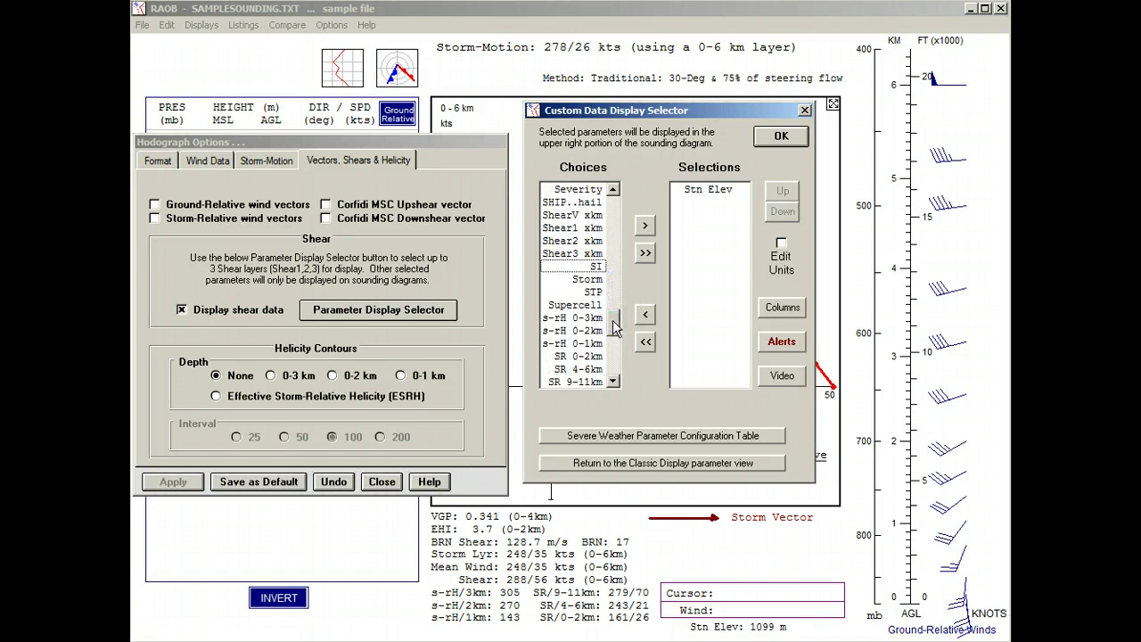
pyautogui.click(578, 227)
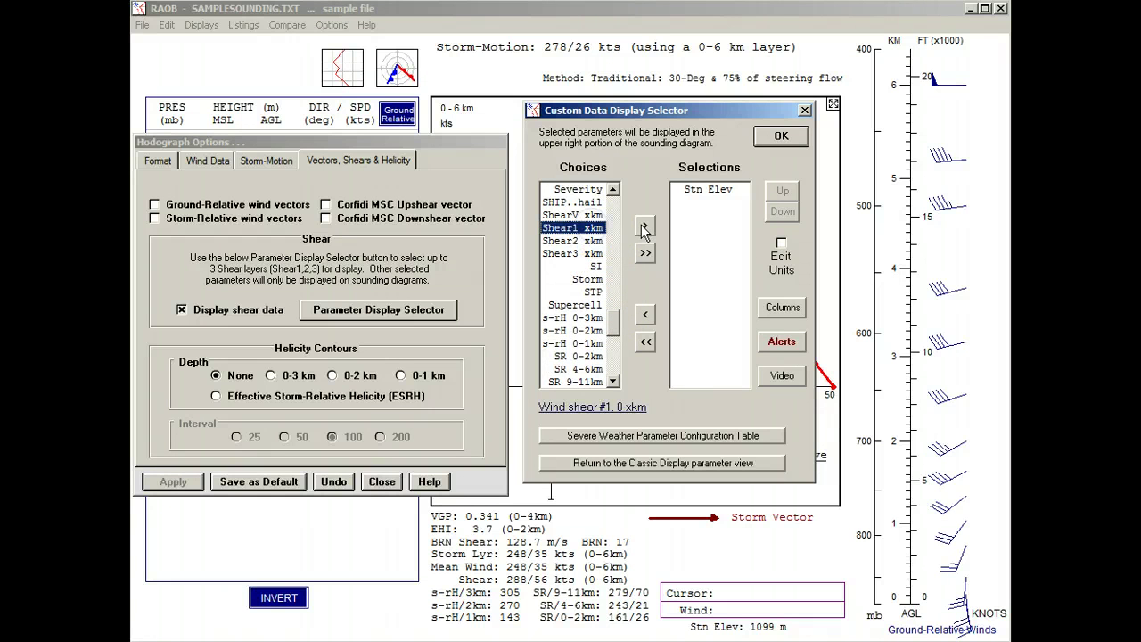
pyautogui.click(644, 226)
pyautogui.click(645, 225)
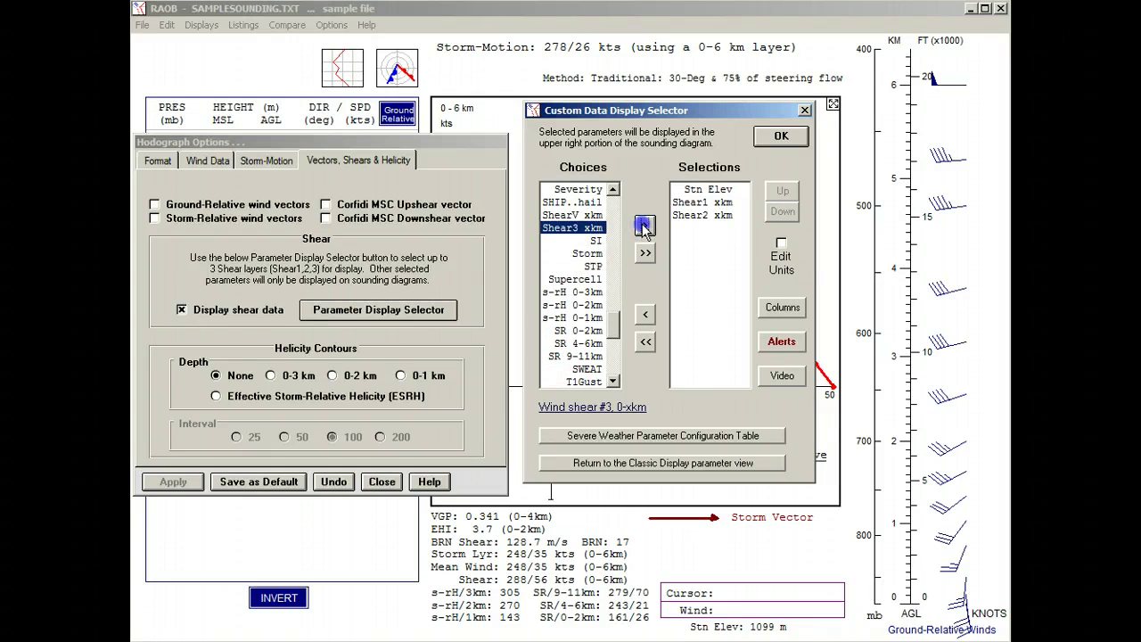
pyautogui.click(644, 225)
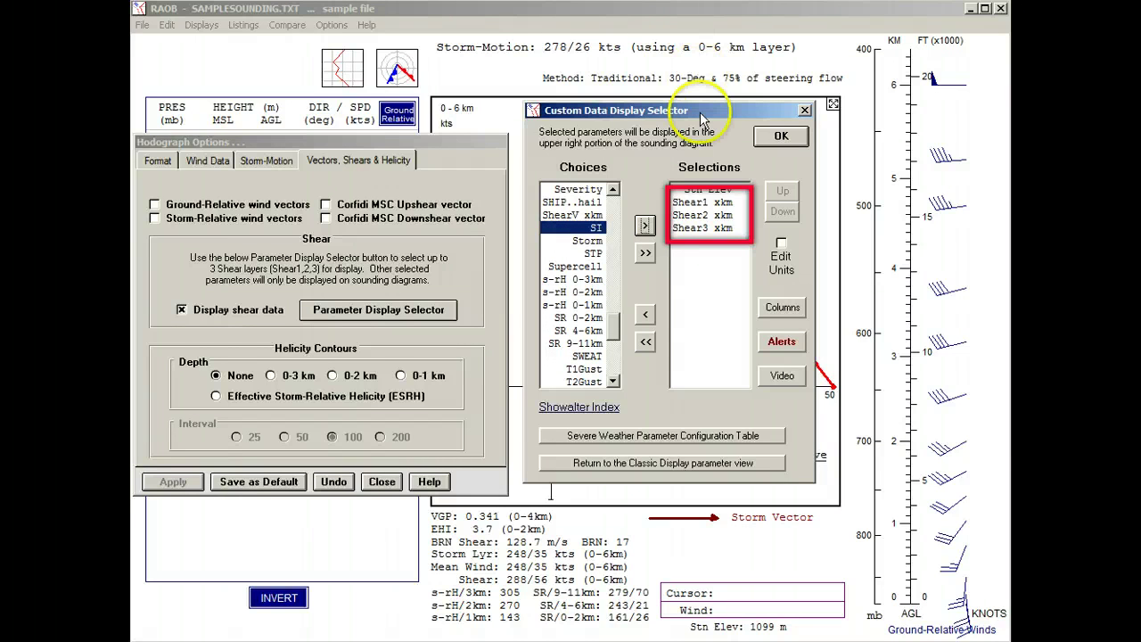
# Step: Edit the Shear1 xkm units, adjusting its depth down to 2 km and back up to 6 km
pyautogui.click(703, 203)
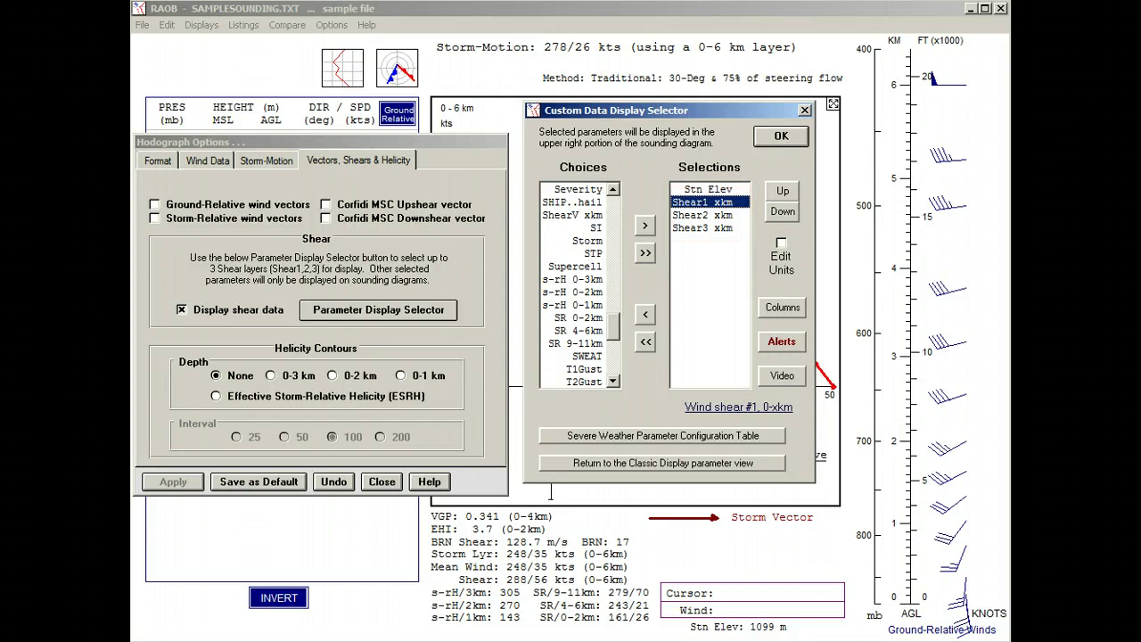
pyautogui.click(781, 247)
pyautogui.click(861, 237)
pyautogui.click(861, 236)
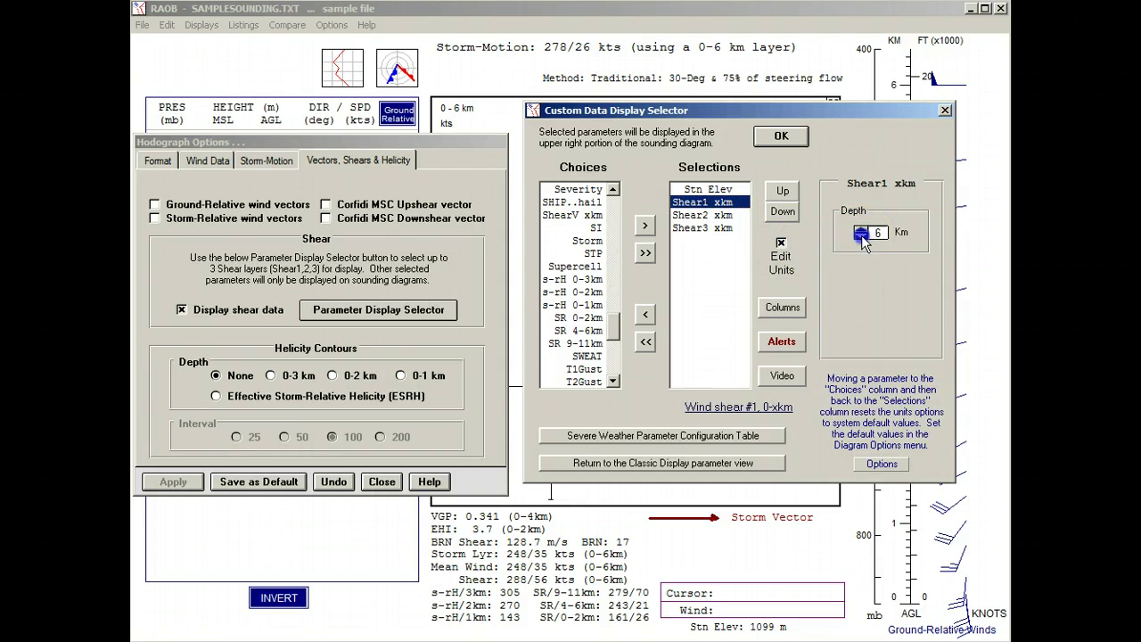
pyautogui.click(860, 236)
pyautogui.click(860, 236)
pyautogui.click(860, 235)
pyautogui.click(860, 229)
pyautogui.click(861, 229)
pyautogui.click(861, 229)
pyautogui.click(860, 230)
# Step: Confirm the parameter choices, apply the three-layer shear table, and close Hodograph Options
pyautogui.click(784, 135)
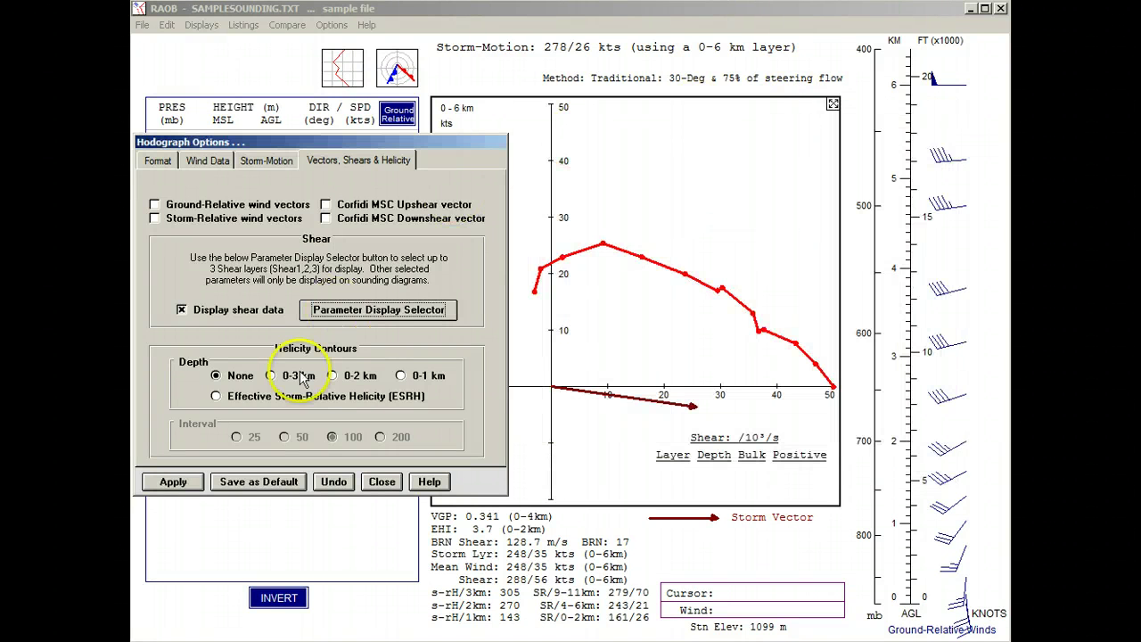
pyautogui.click(173, 481)
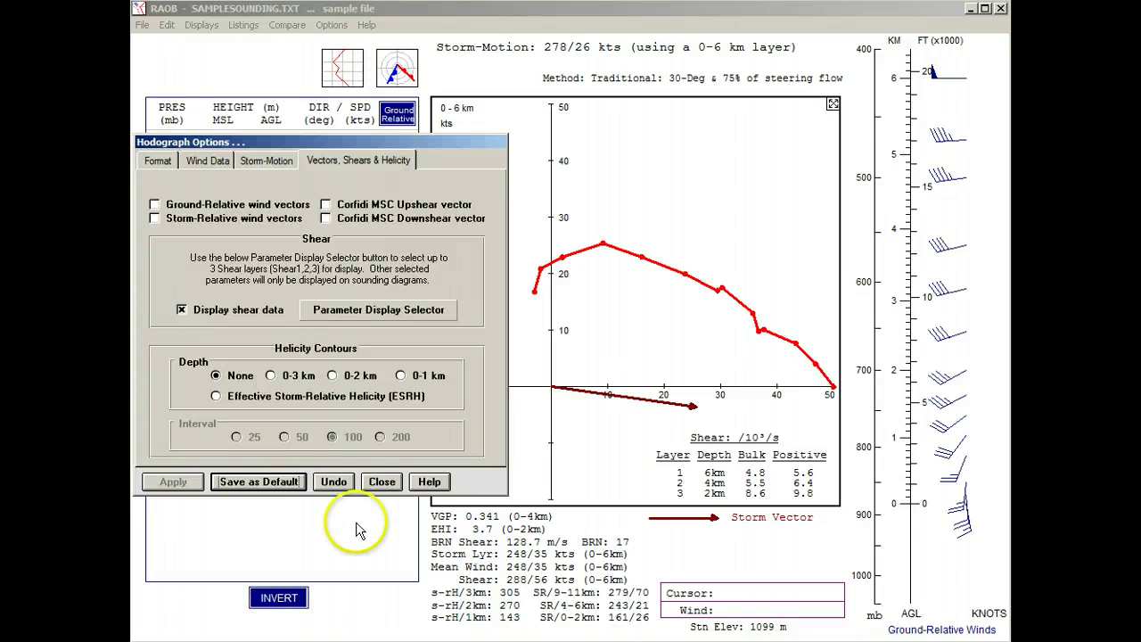
pyautogui.click(382, 481)
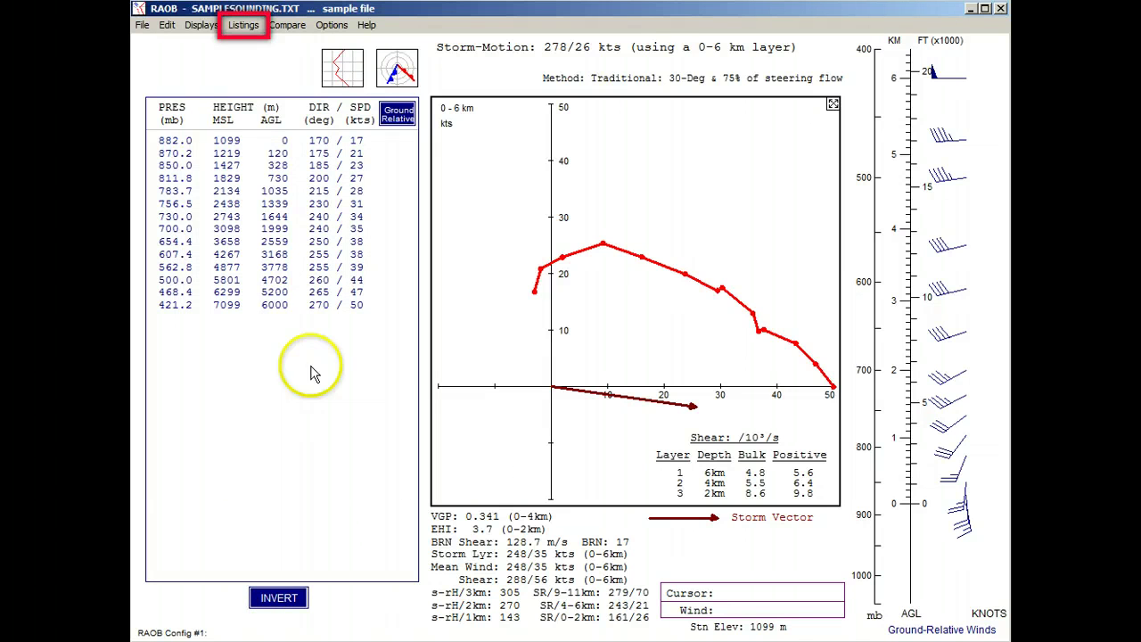
pyautogui.click(243, 25)
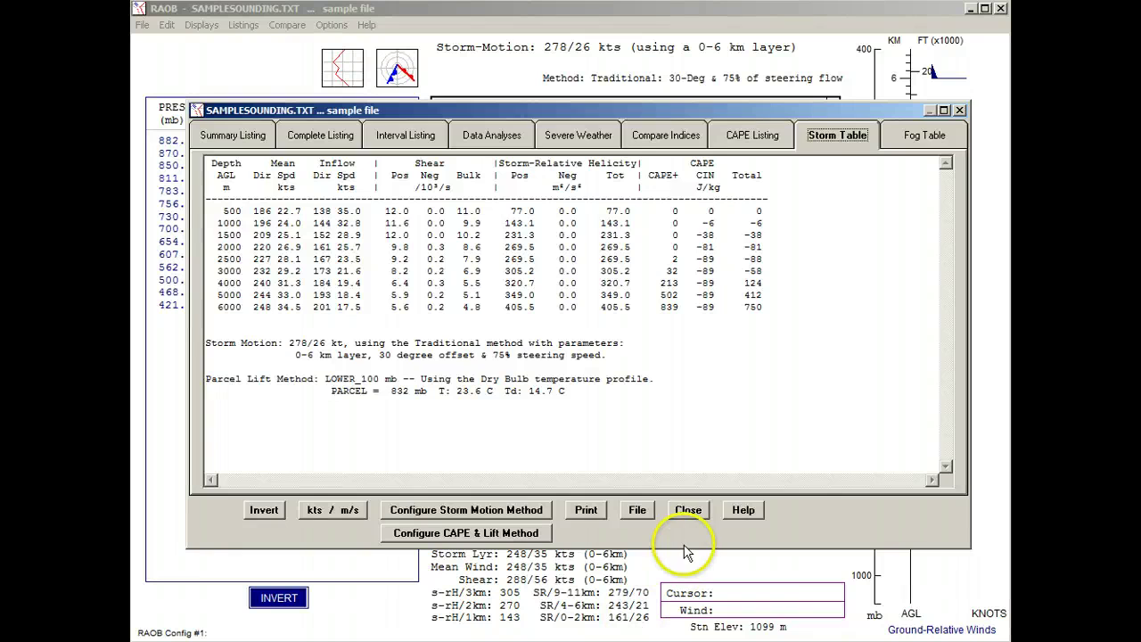
pyautogui.click(688, 510)
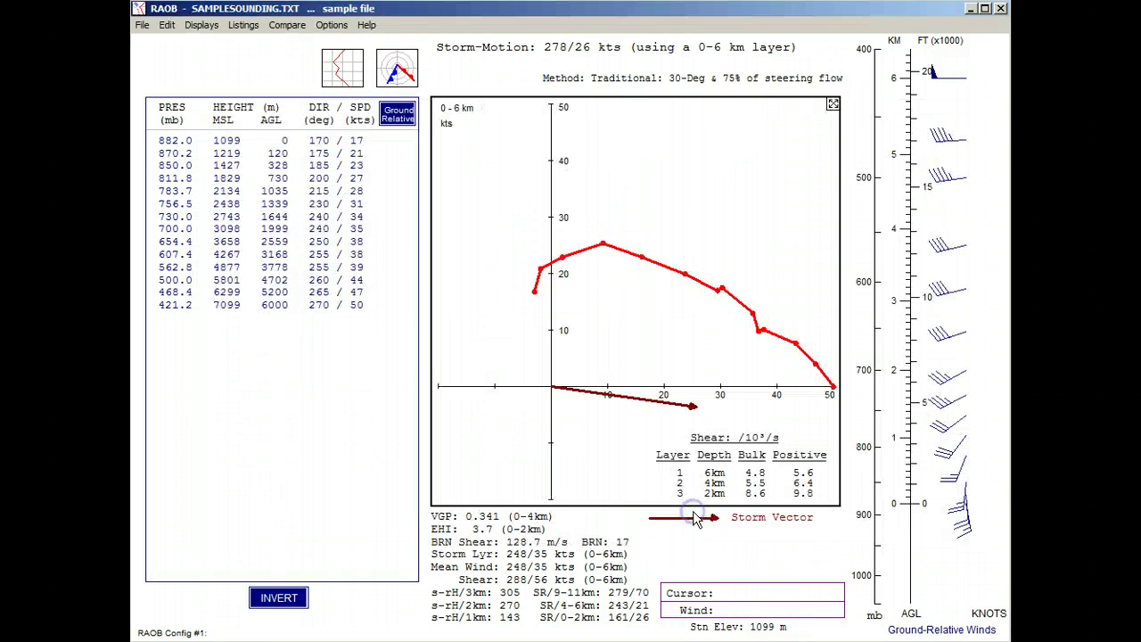
# Step: Hide the hodograph shear table and apply 0–3 km helicity contours, spaced every 100
pyautogui.rightClick(458, 328)
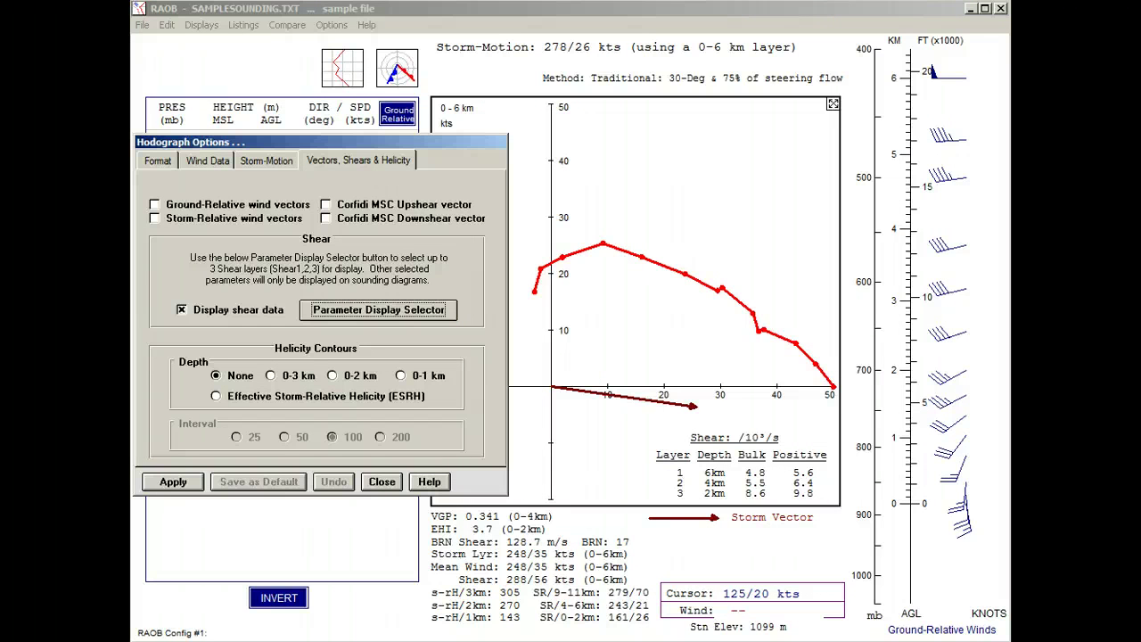
pyautogui.click(181, 310)
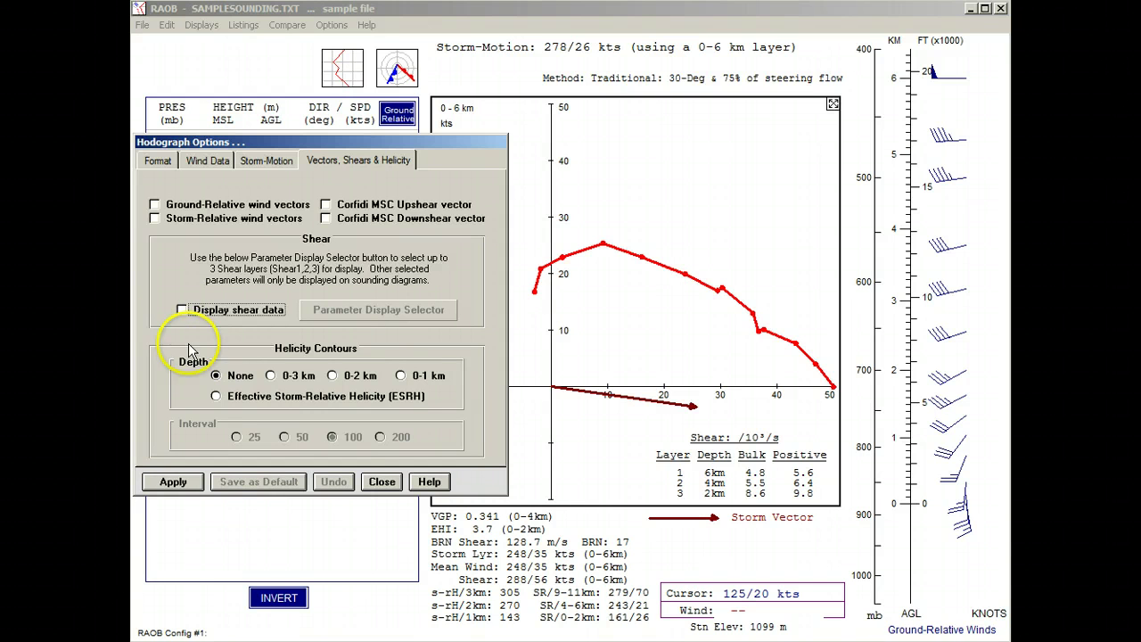
pyautogui.click(271, 375)
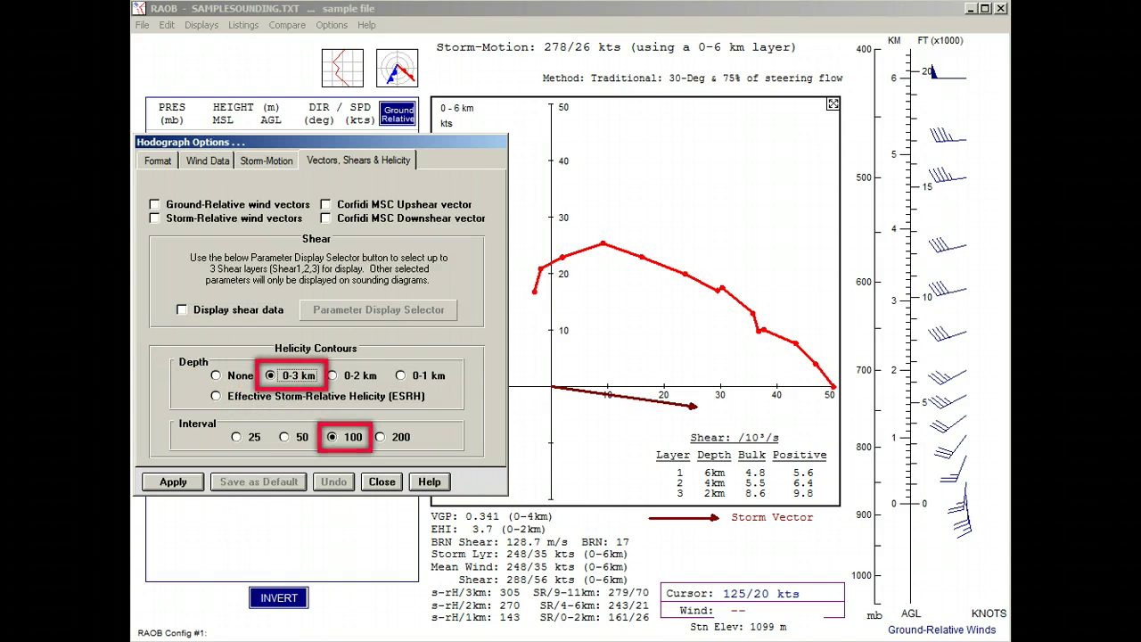
pyautogui.click(169, 482)
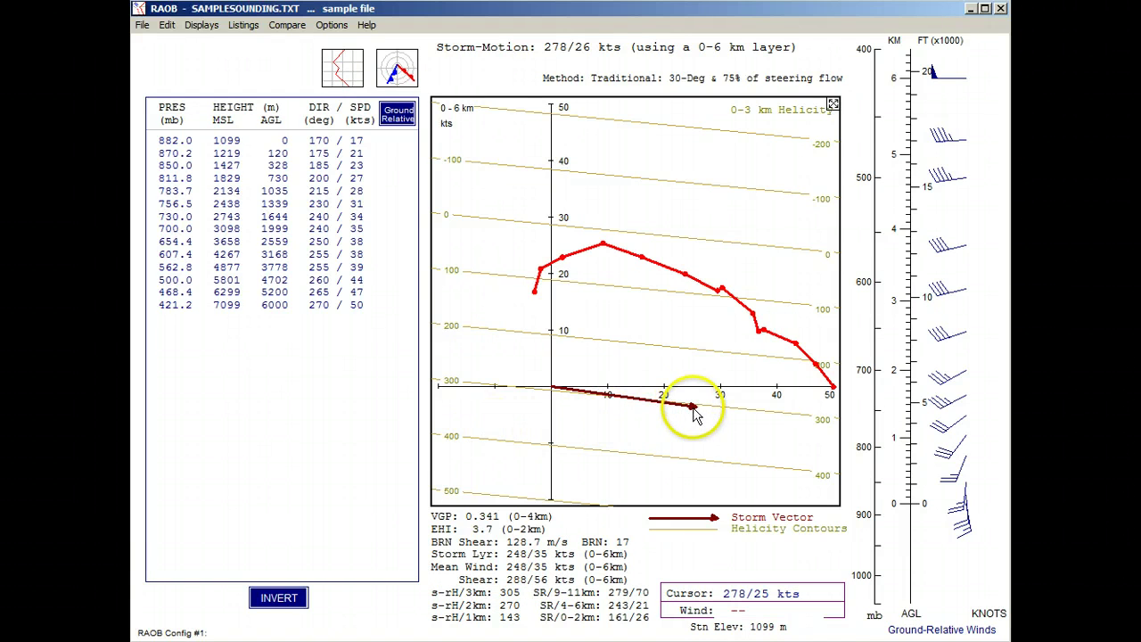
# Step: Drag the storm vector to a manual motion, then reset it to 278/26 kts
pyautogui.moveTo(695, 413); pyautogui.dragTo(609, 290)
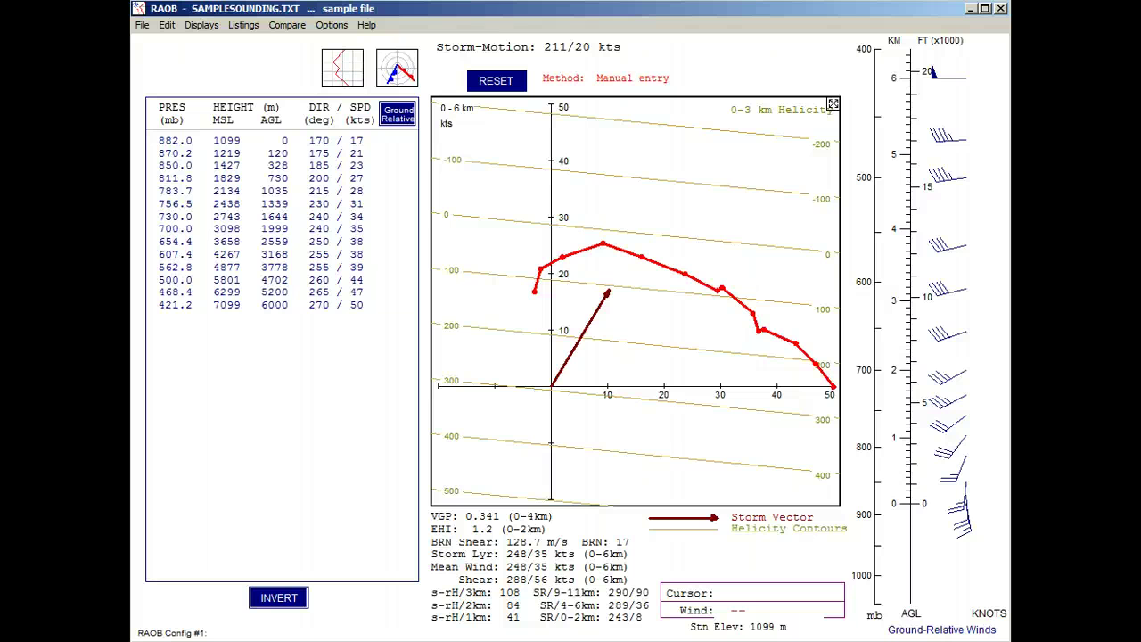
pyautogui.click(500, 81)
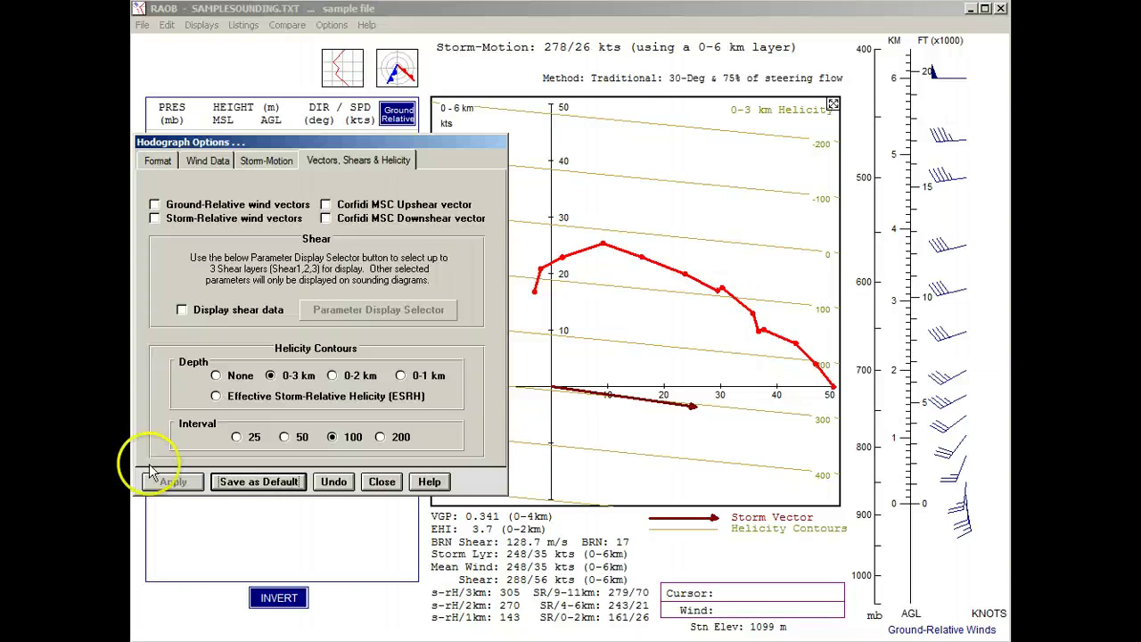
# Step: Preview 0–2 km and 0–1 km helicity contours, then reapply 0–3 km and close the options
pyautogui.click(334, 376)
pyautogui.click(173, 481)
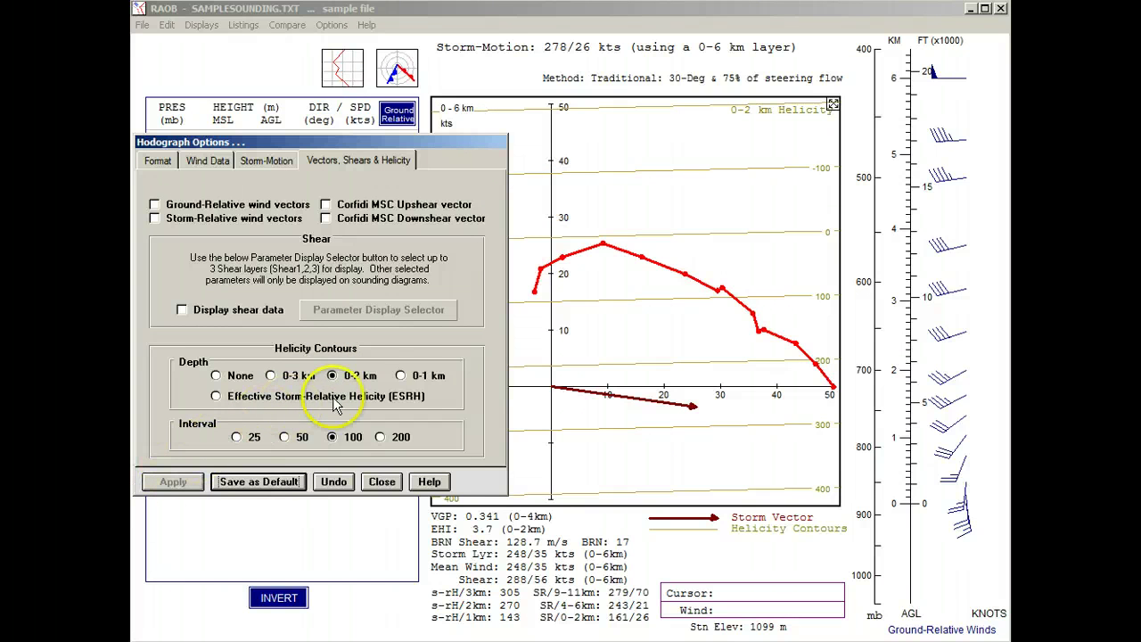
pyautogui.click(401, 375)
pyautogui.click(173, 481)
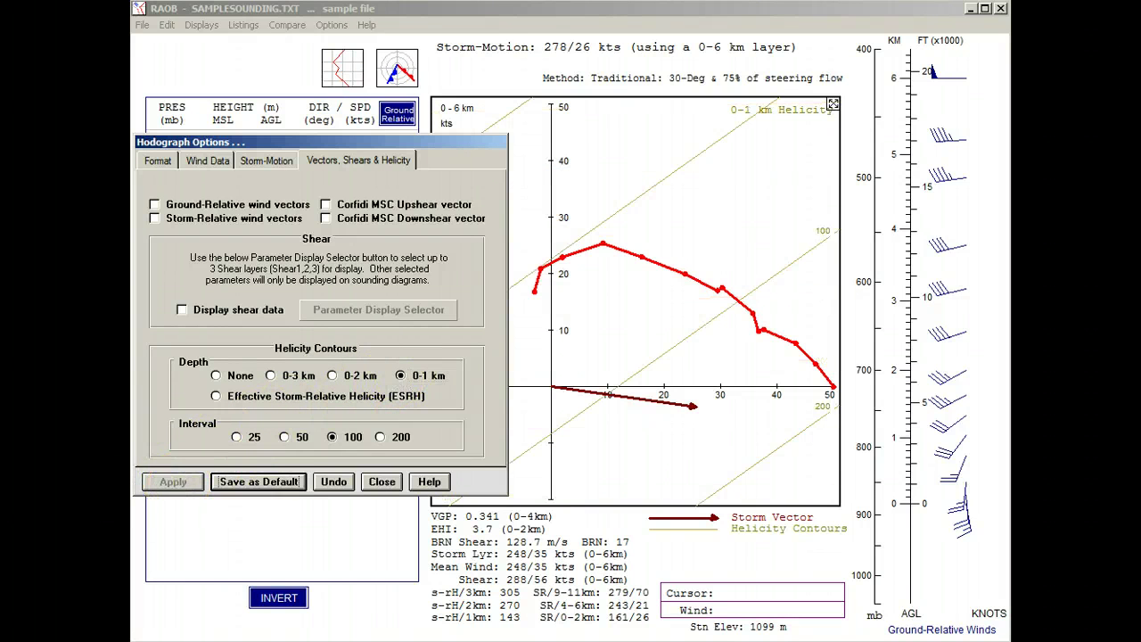
pyautogui.click(270, 375)
pyautogui.click(172, 481)
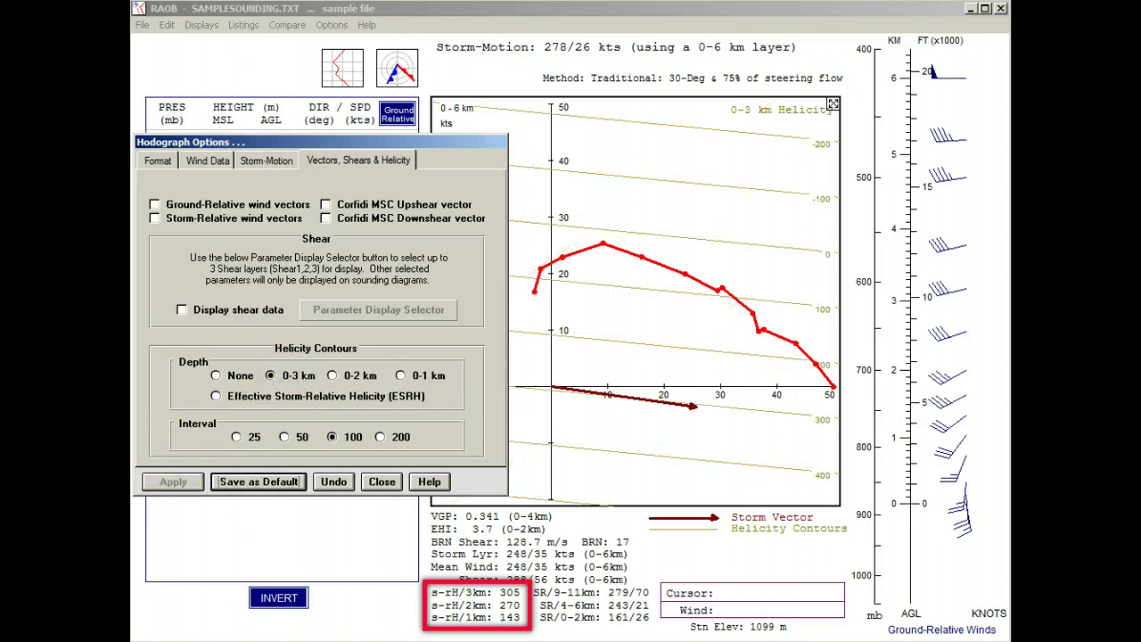
pyautogui.press('Escape')
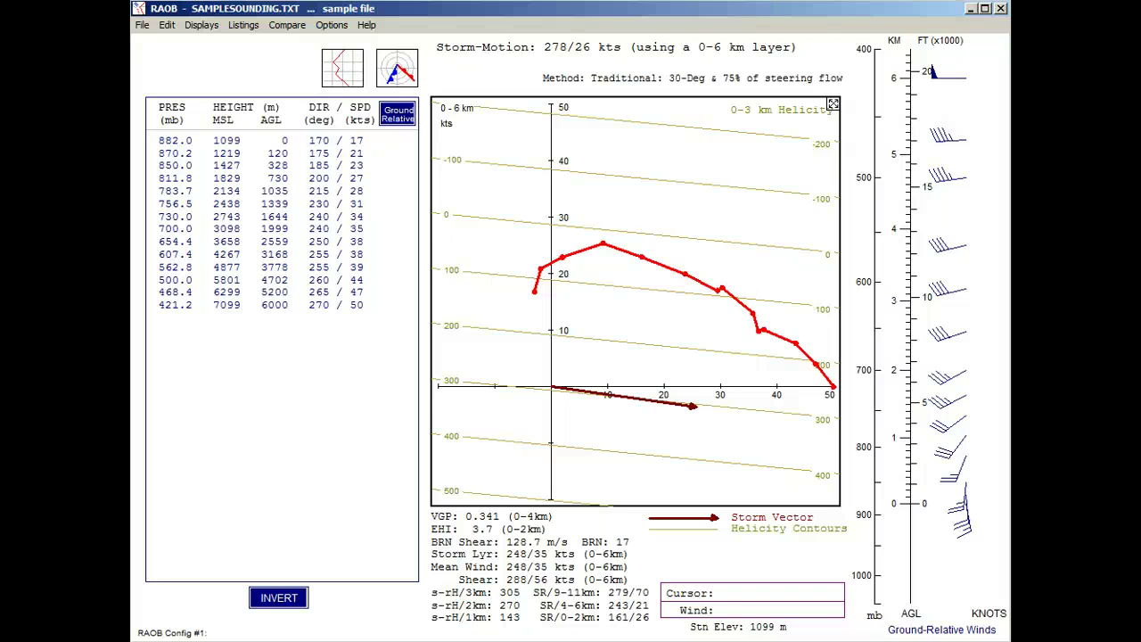
# Step: Select Effective Storm-Relative Helicity (ESRH) as the hodograph's helicity contour depth
pyautogui.rightClick(450, 477)
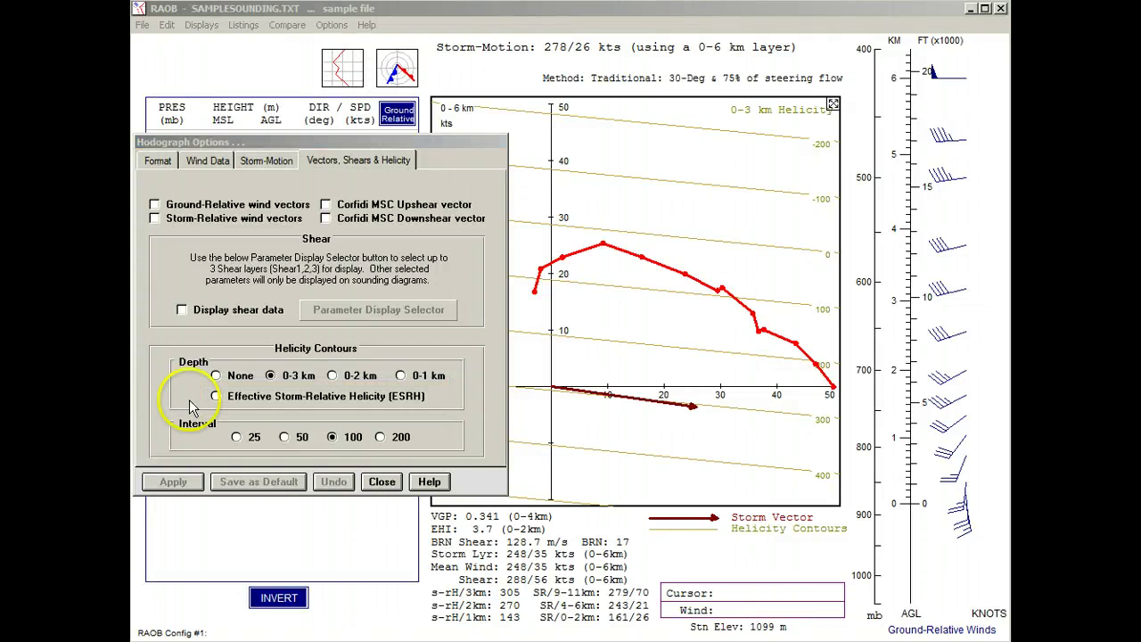
pyautogui.click(216, 395)
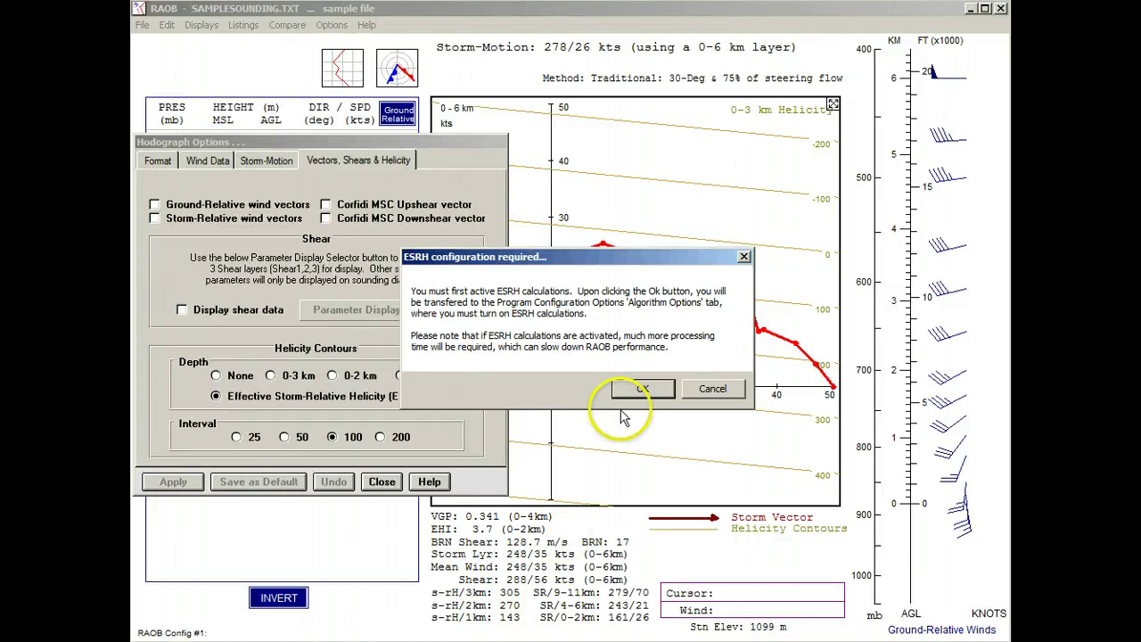
# Step: Enable ESRH calculations in Algorithm Options, yielding effective s-rH 305 over 0.0–2.9 km
pyautogui.click(641, 391)
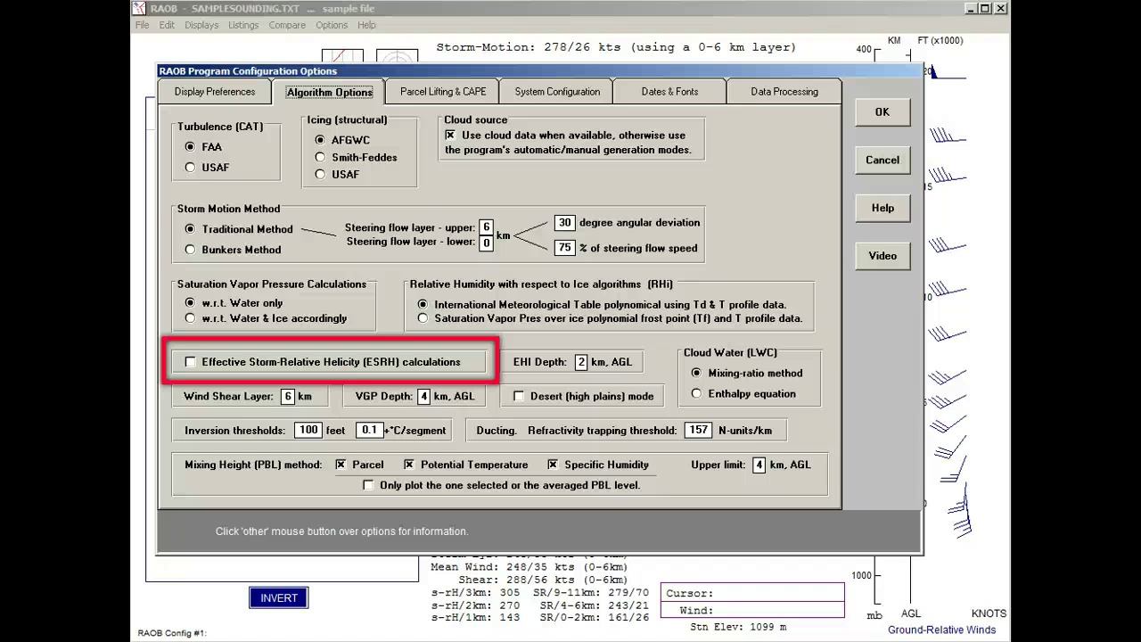
pyautogui.click(190, 361)
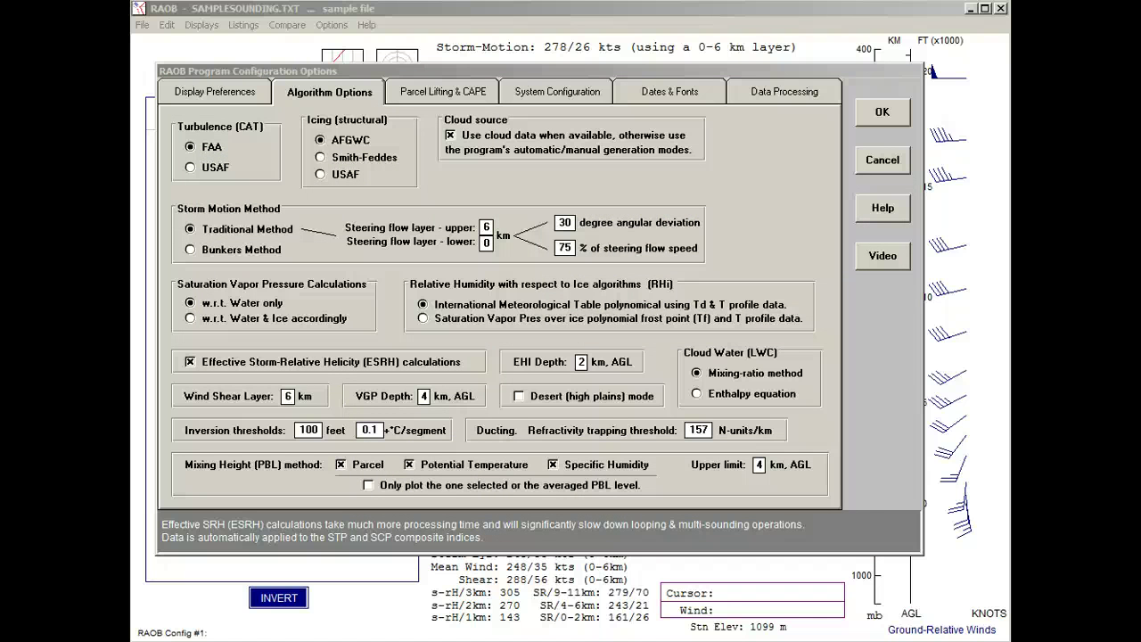
pyautogui.click(872, 113)
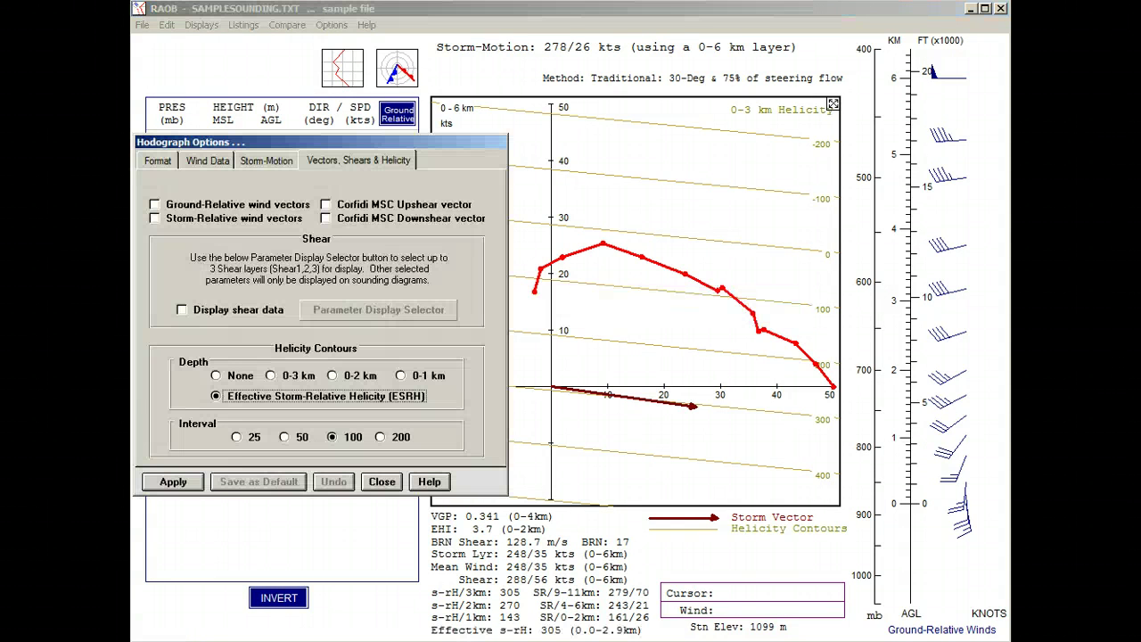
# Step: Apply the Effective Helicity contours to the hodograph and close Hodograph Options
pyautogui.click(169, 482)
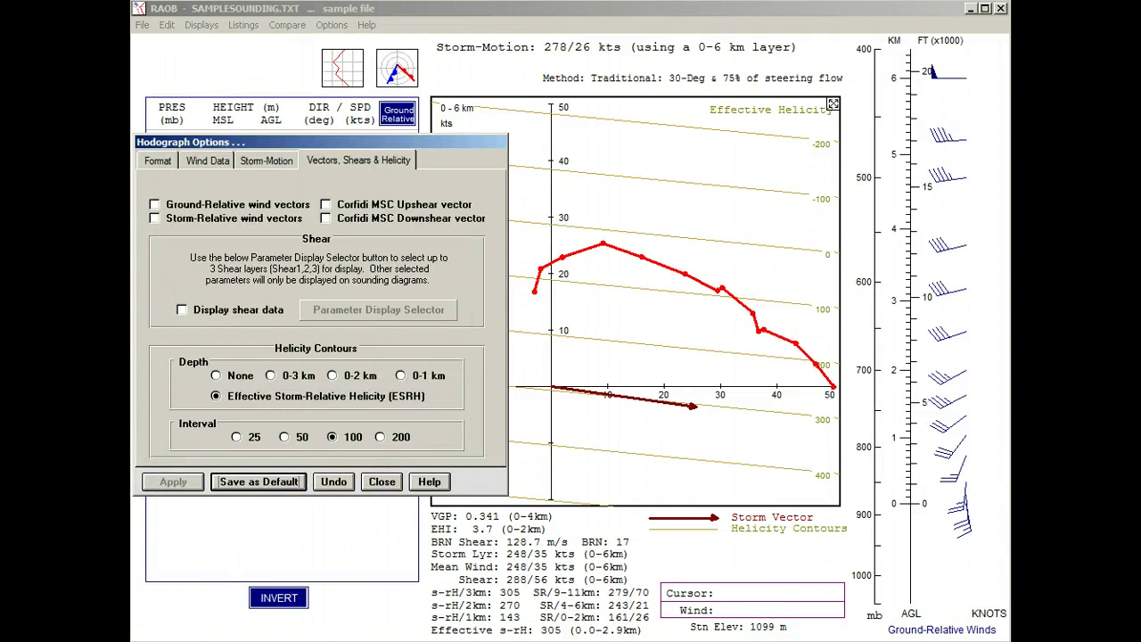
pyautogui.click(382, 482)
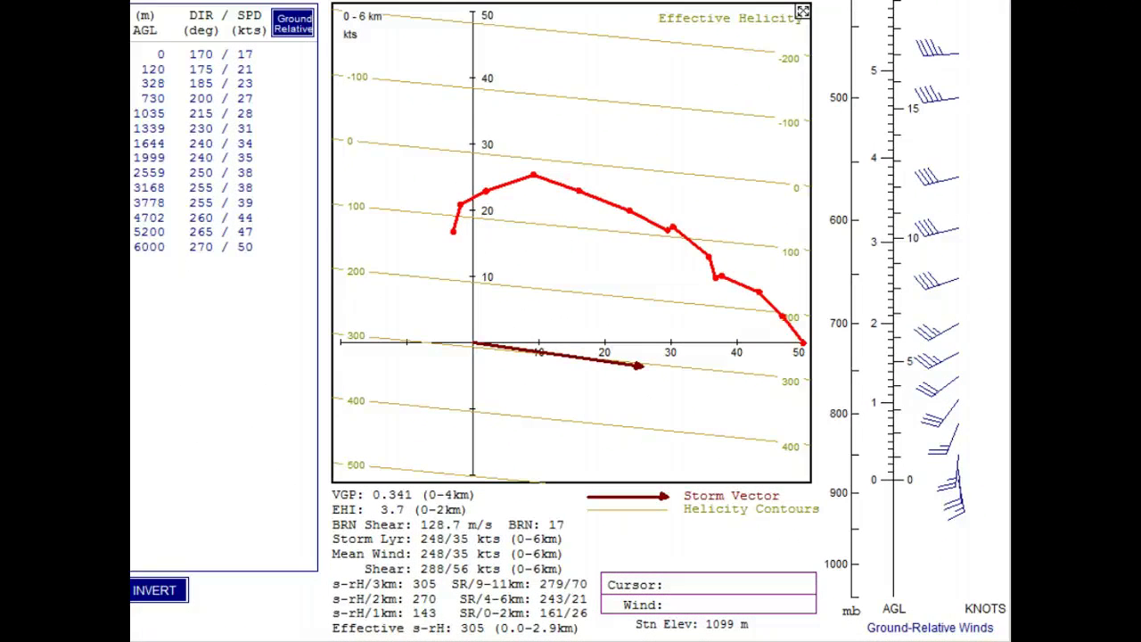